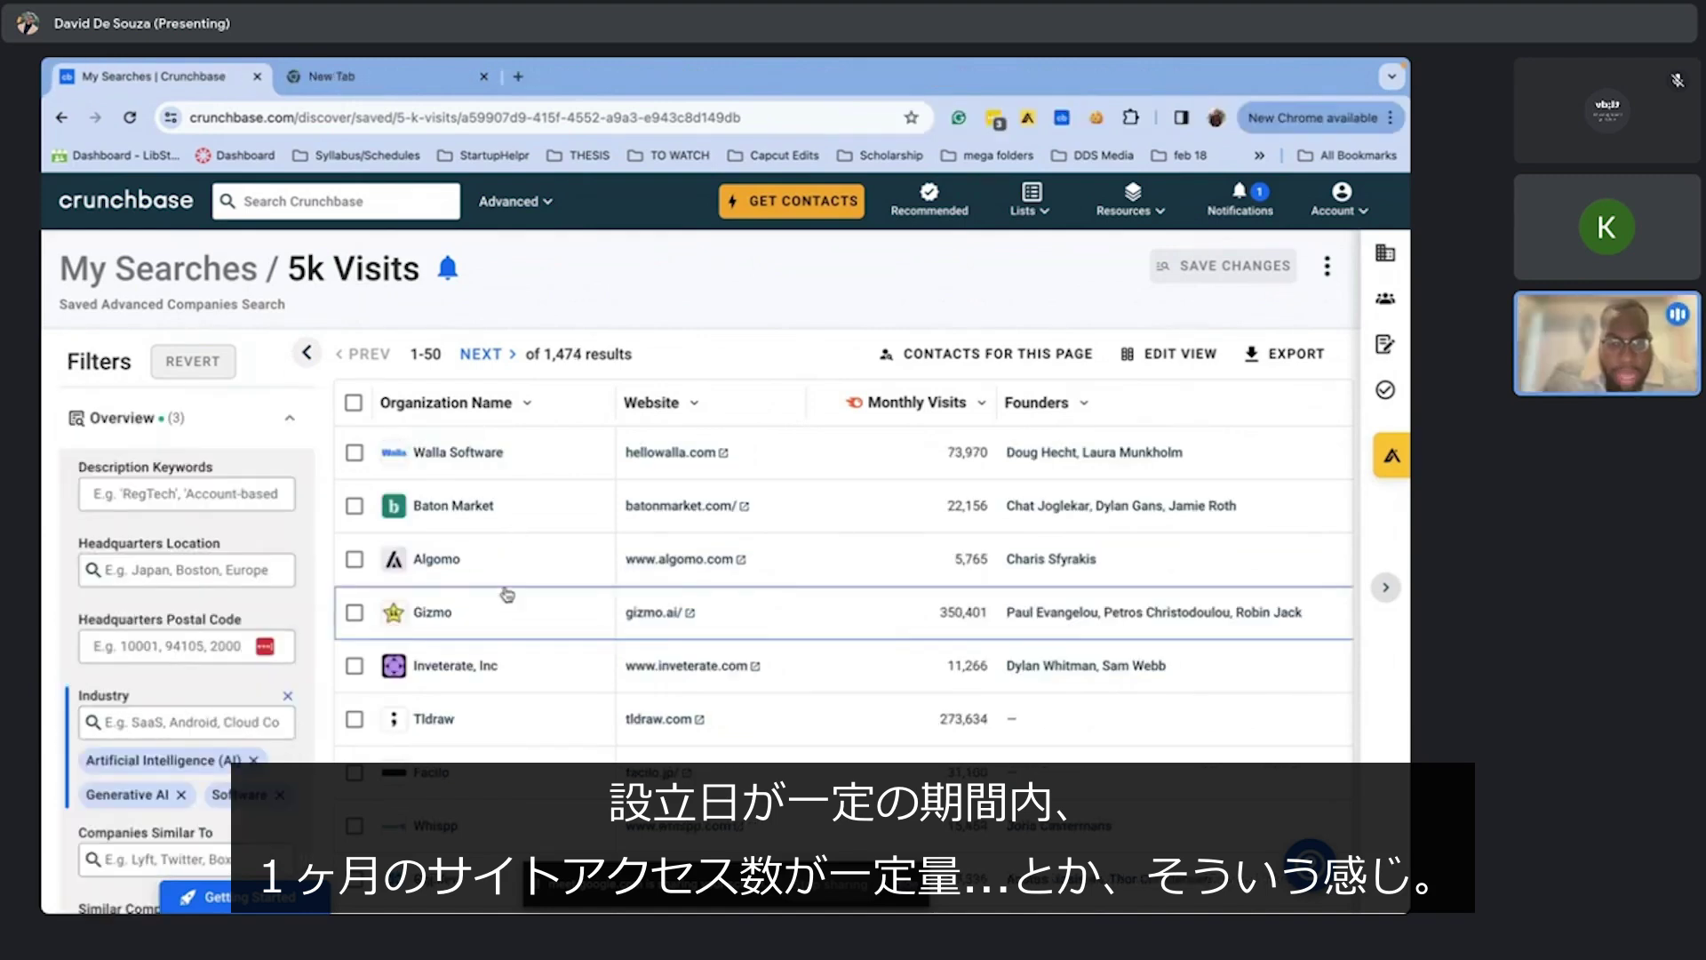
- Review algomo.com and its Pricing page, then return to the Crunchbase results
{"action": "left_click", "coordinate": [659, 571]}
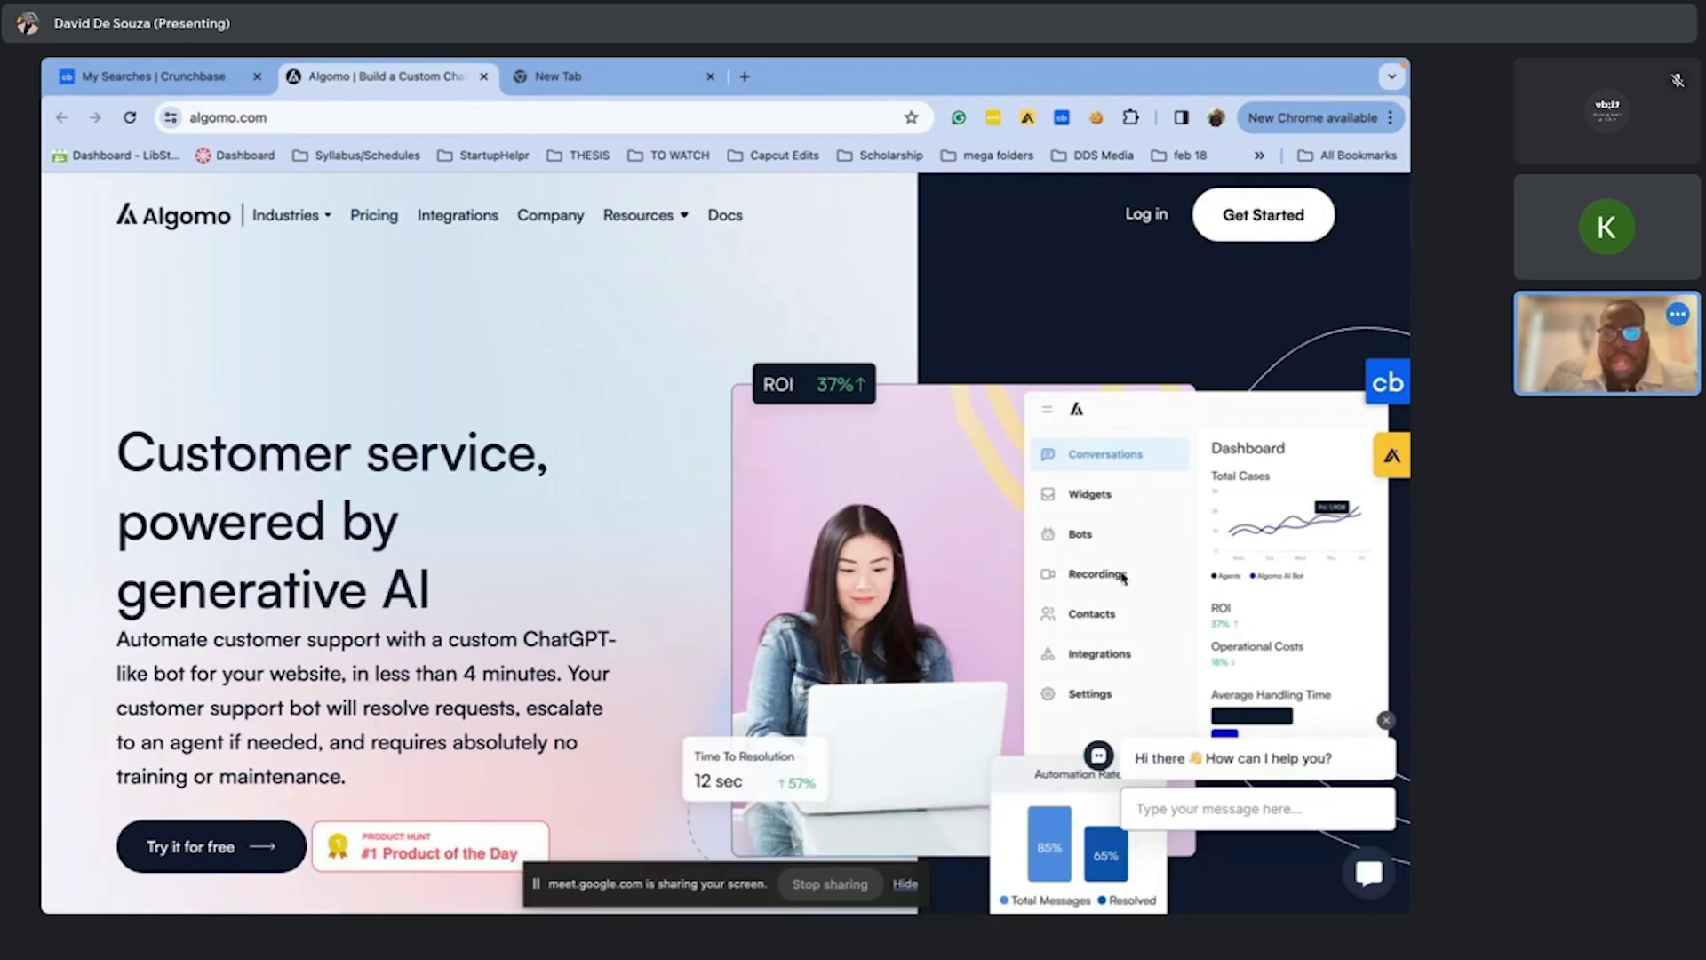
{"action": "left_click", "coordinate": [374, 215]}
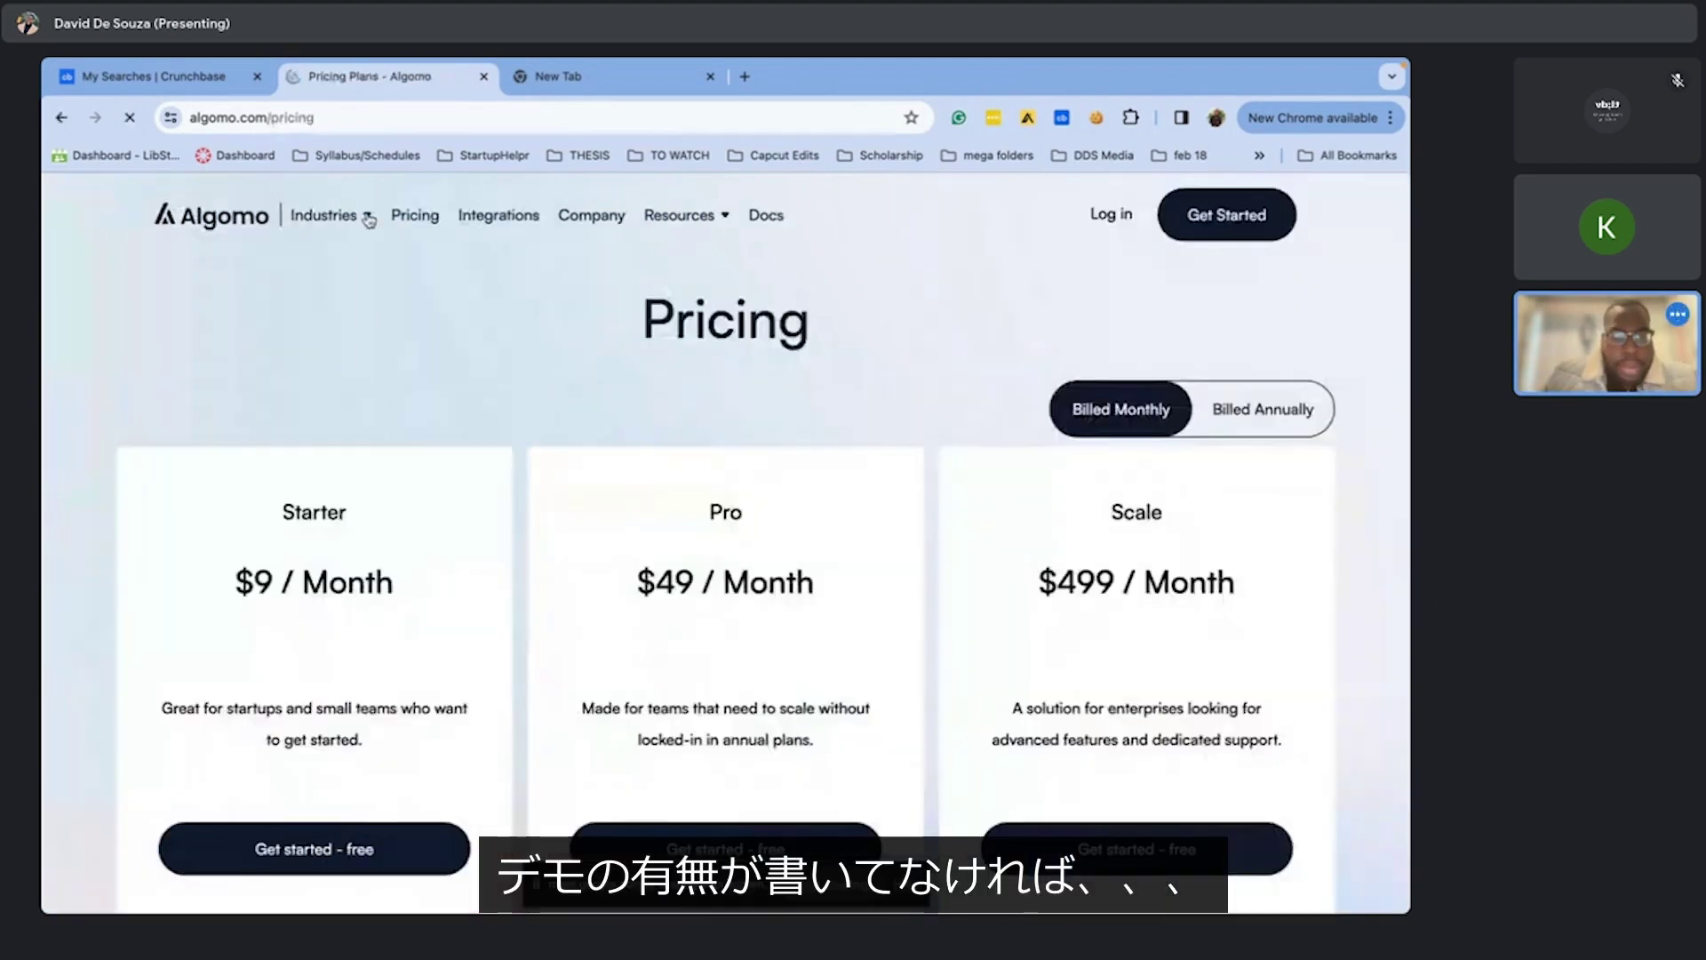
{"action": "scroll", "coordinate": [486, 564], "scroll_direction": "down", "scroll_amount": 2}
{"action": "scroll", "coordinate": [486, 563], "scroll_direction": "up", "scroll_amount": 2}
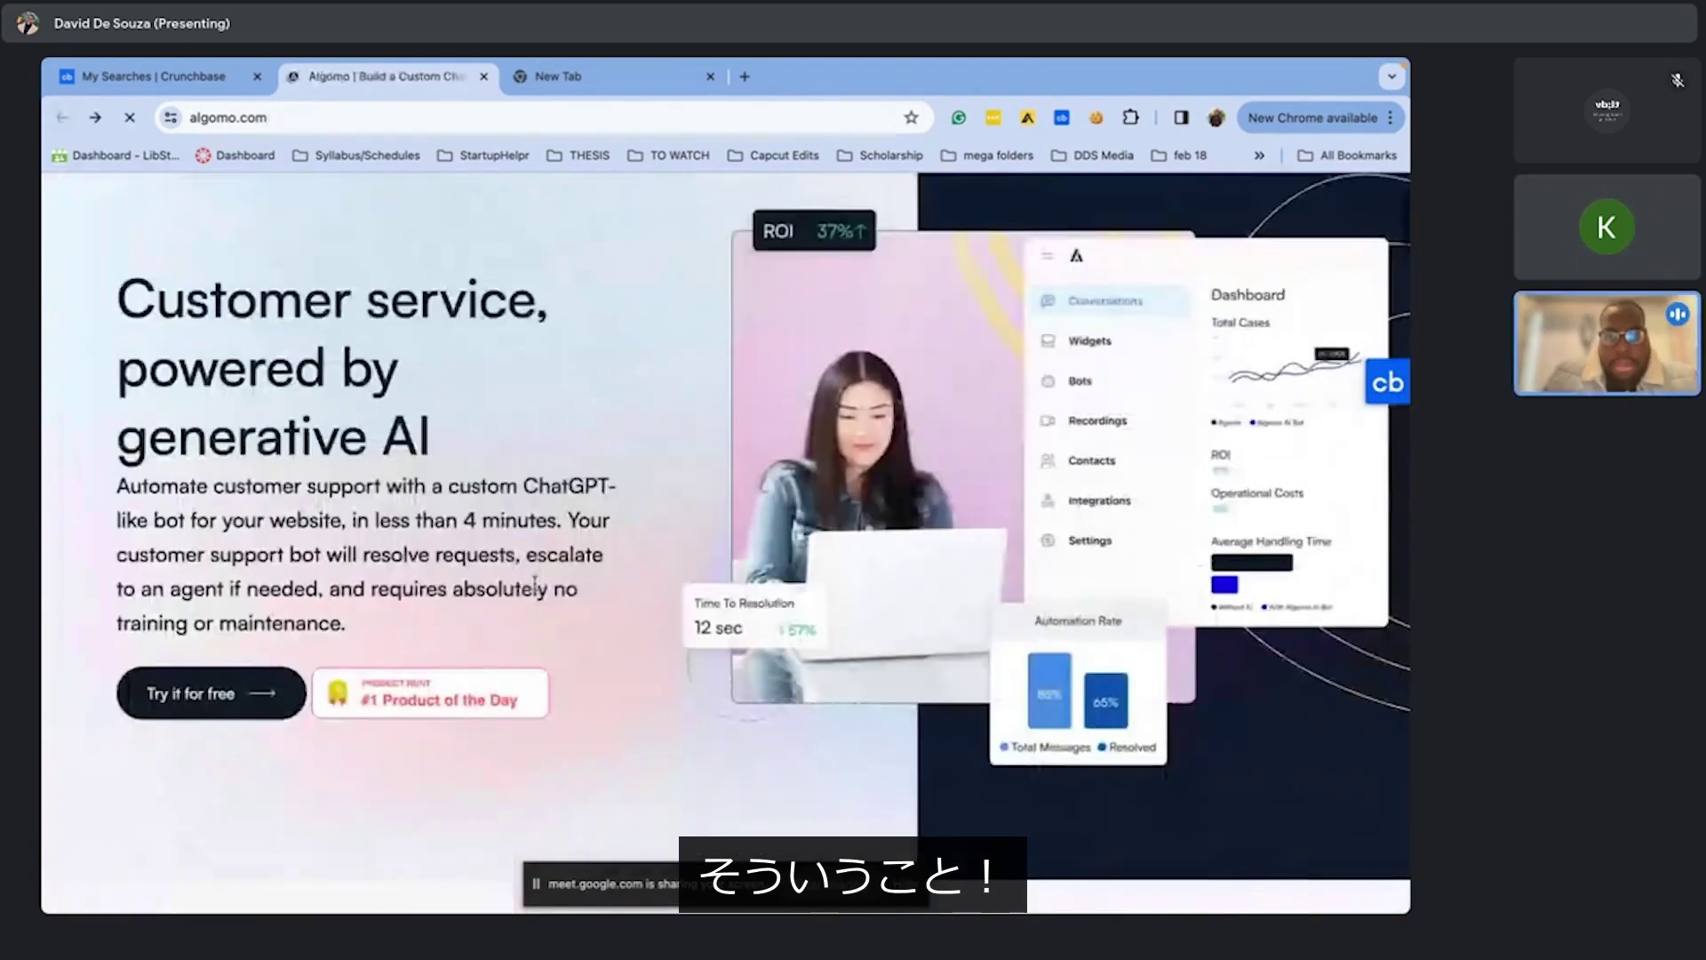
{"action": "scroll", "coordinate": [537, 590], "scroll_direction": "down", "scroll_amount": 3}
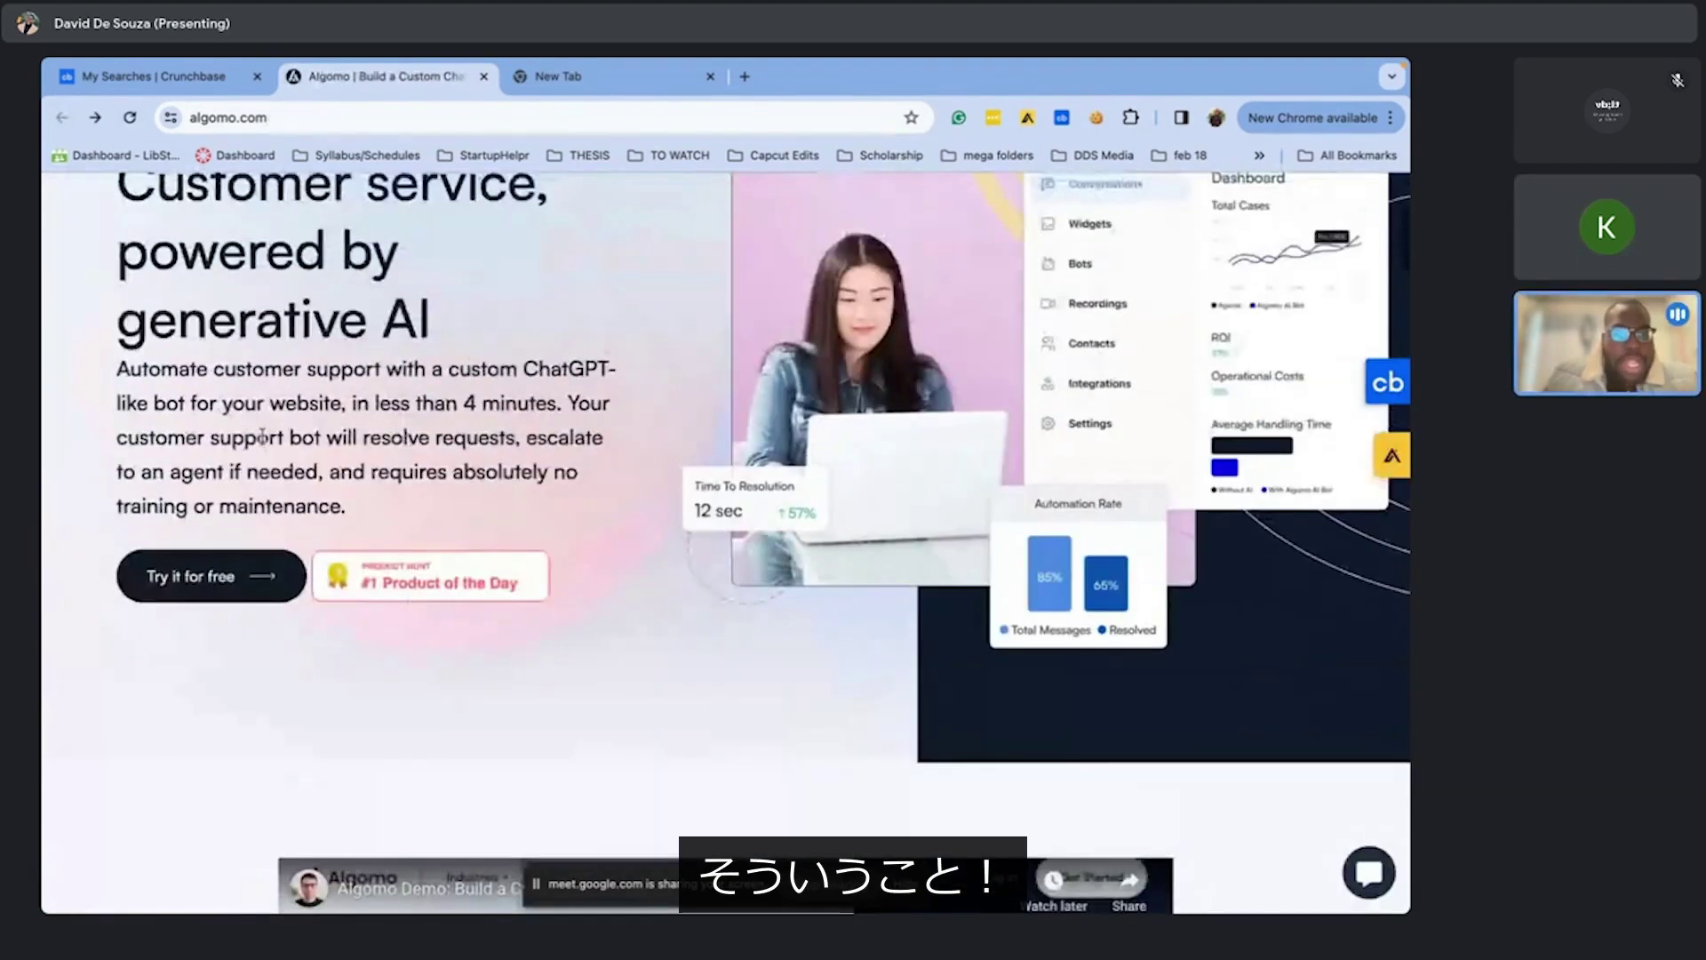
{"action": "scroll", "coordinate": [537, 590], "scroll_direction": "up", "scroll_amount": 1}
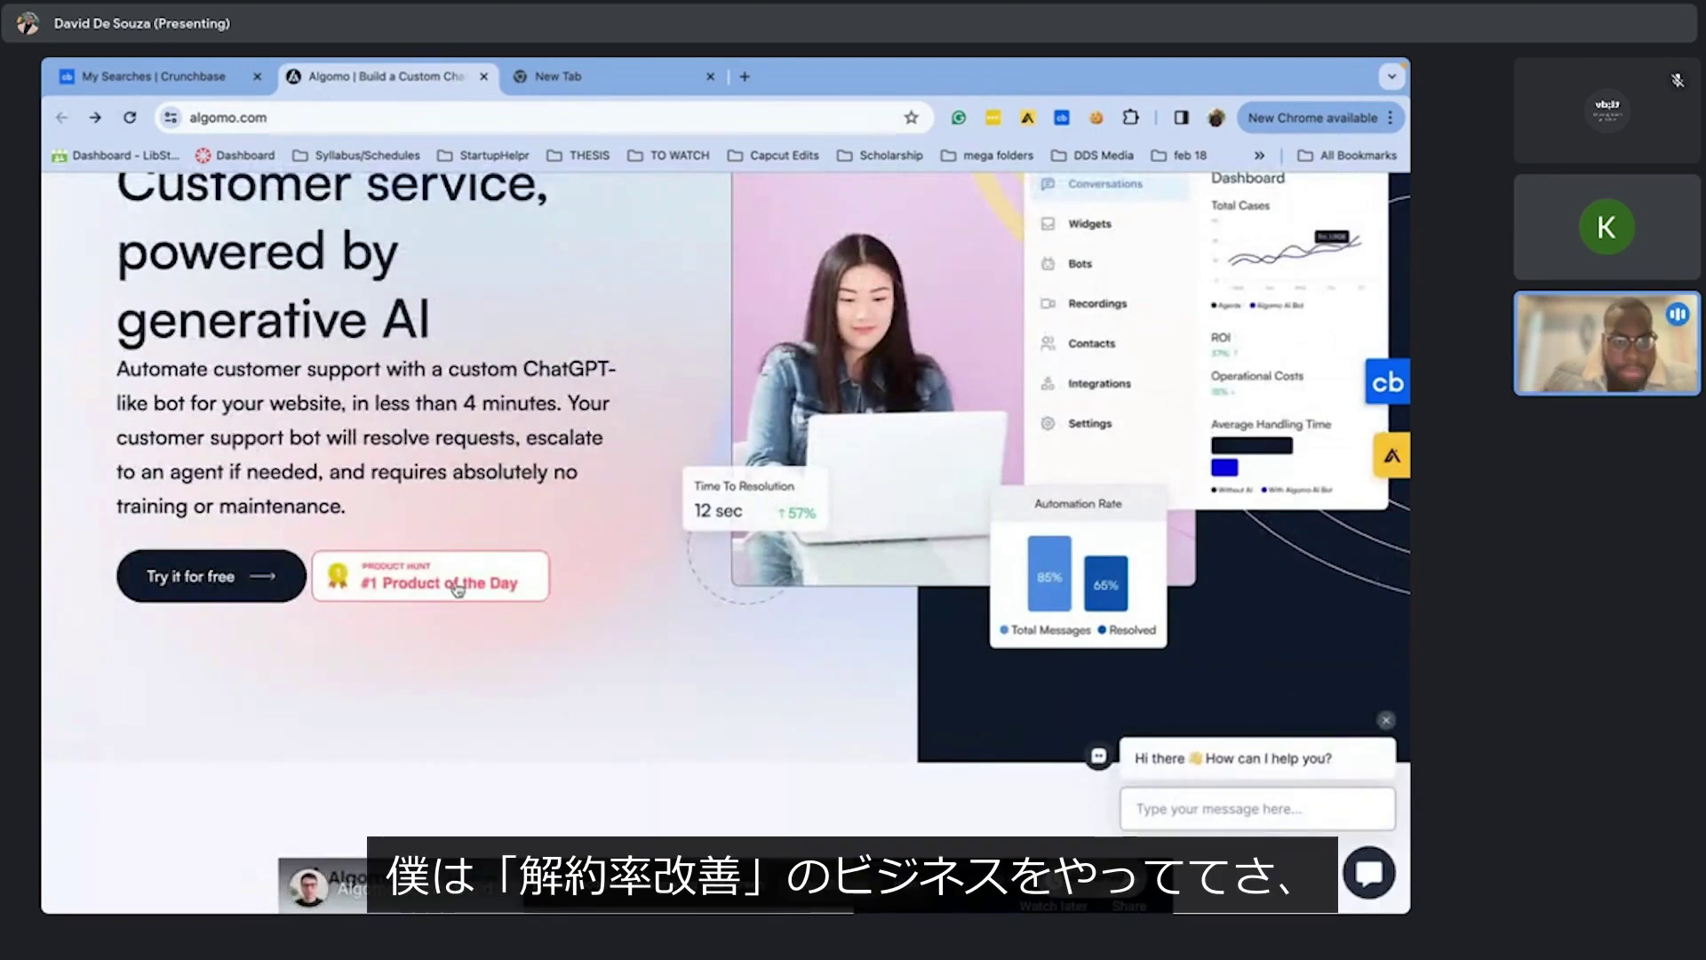
{"action": "scroll", "coordinate": [457, 589], "scroll_direction": "up", "scroll_amount": 1}
{"action": "scroll", "coordinate": [457, 590], "scroll_direction": "up", "scroll_amount": 2}
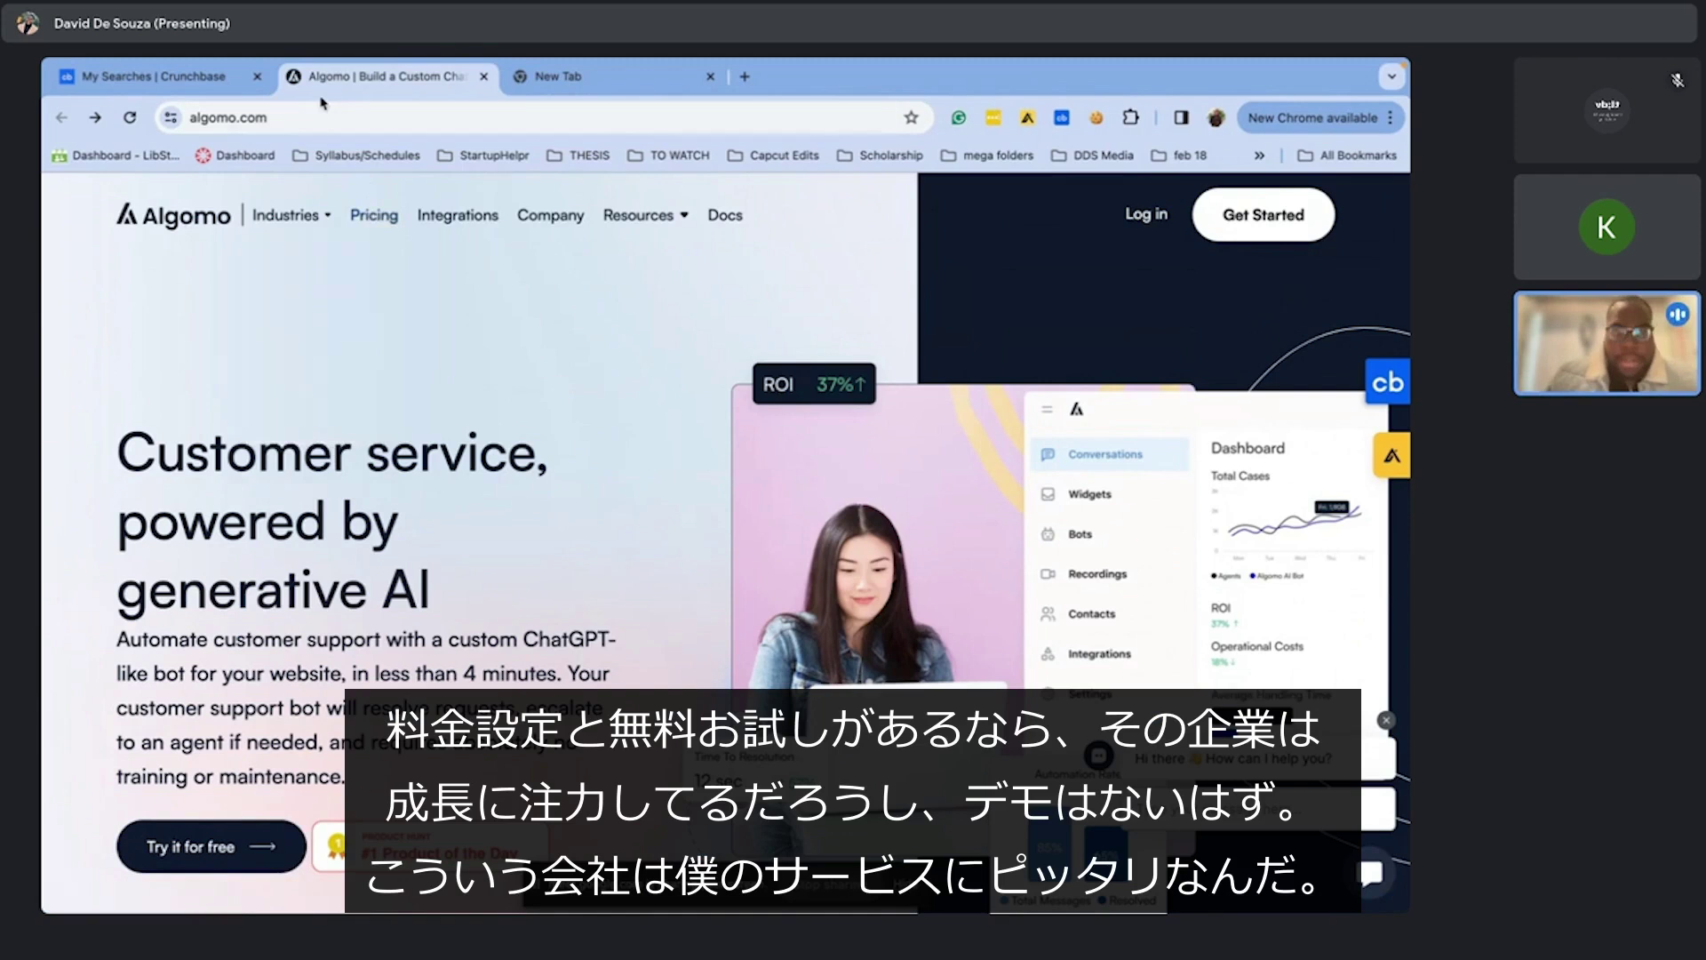
{"action": "left_click", "coordinate": [154, 77]}
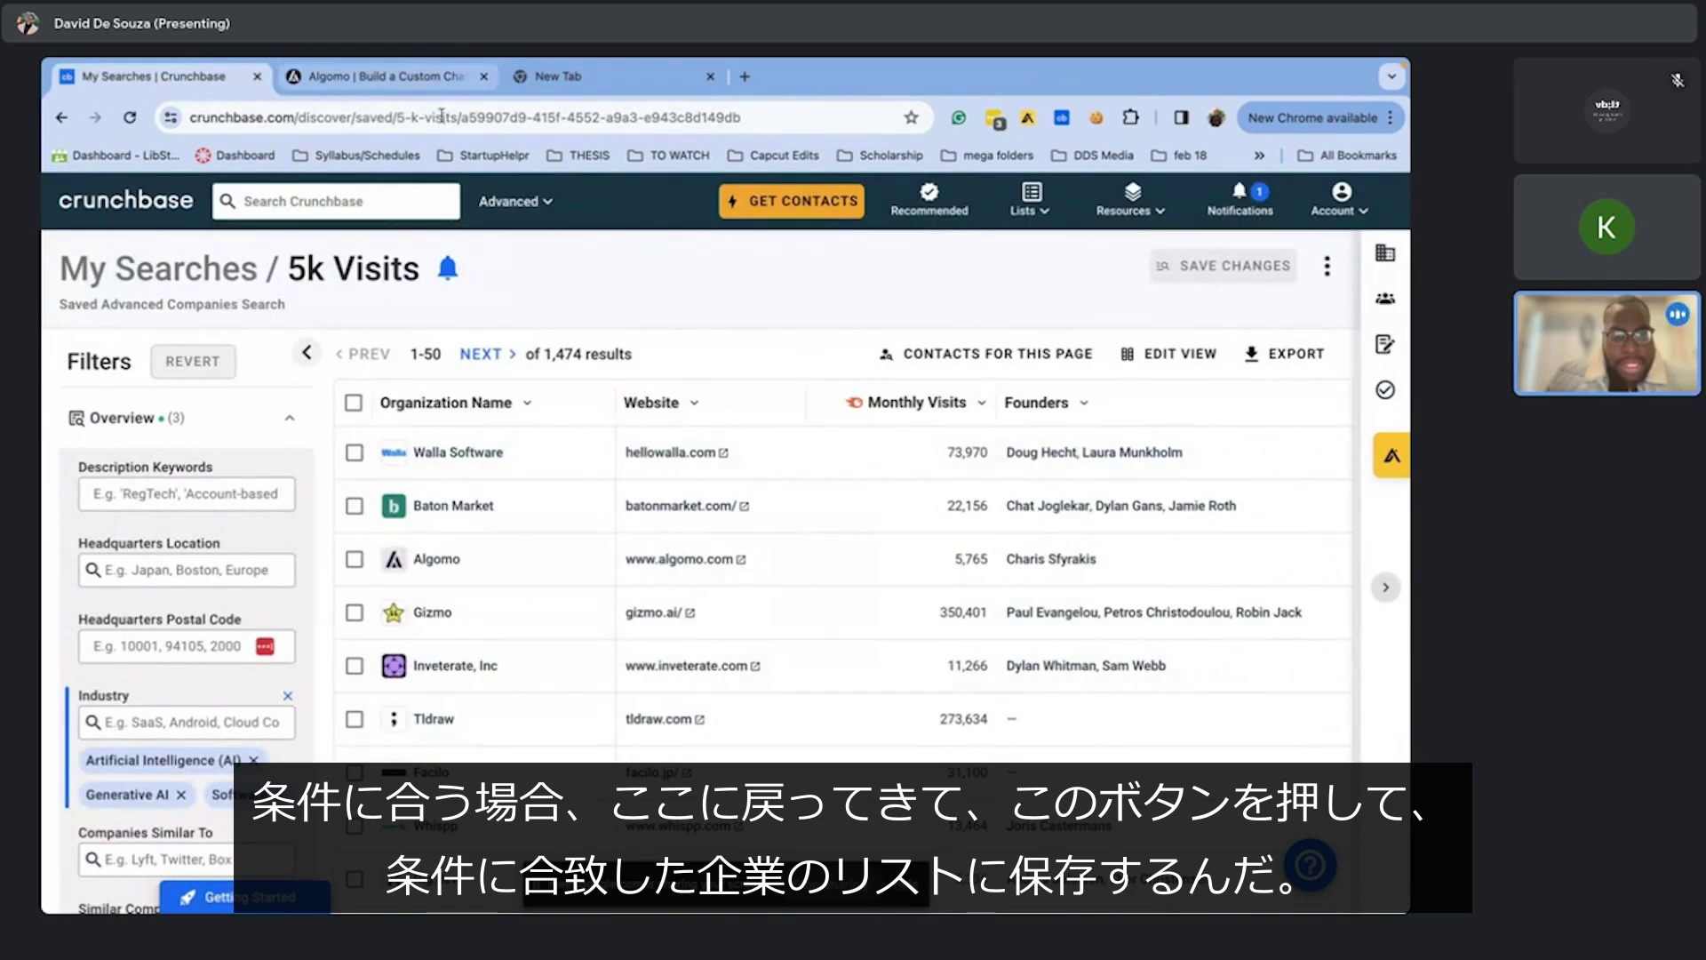
- Tick Algomo's row in the Crunchbase results and show the Save to list options
{"action": "left_click", "coordinate": [355, 561]}
{"action": "left_click", "coordinate": [428, 404]}
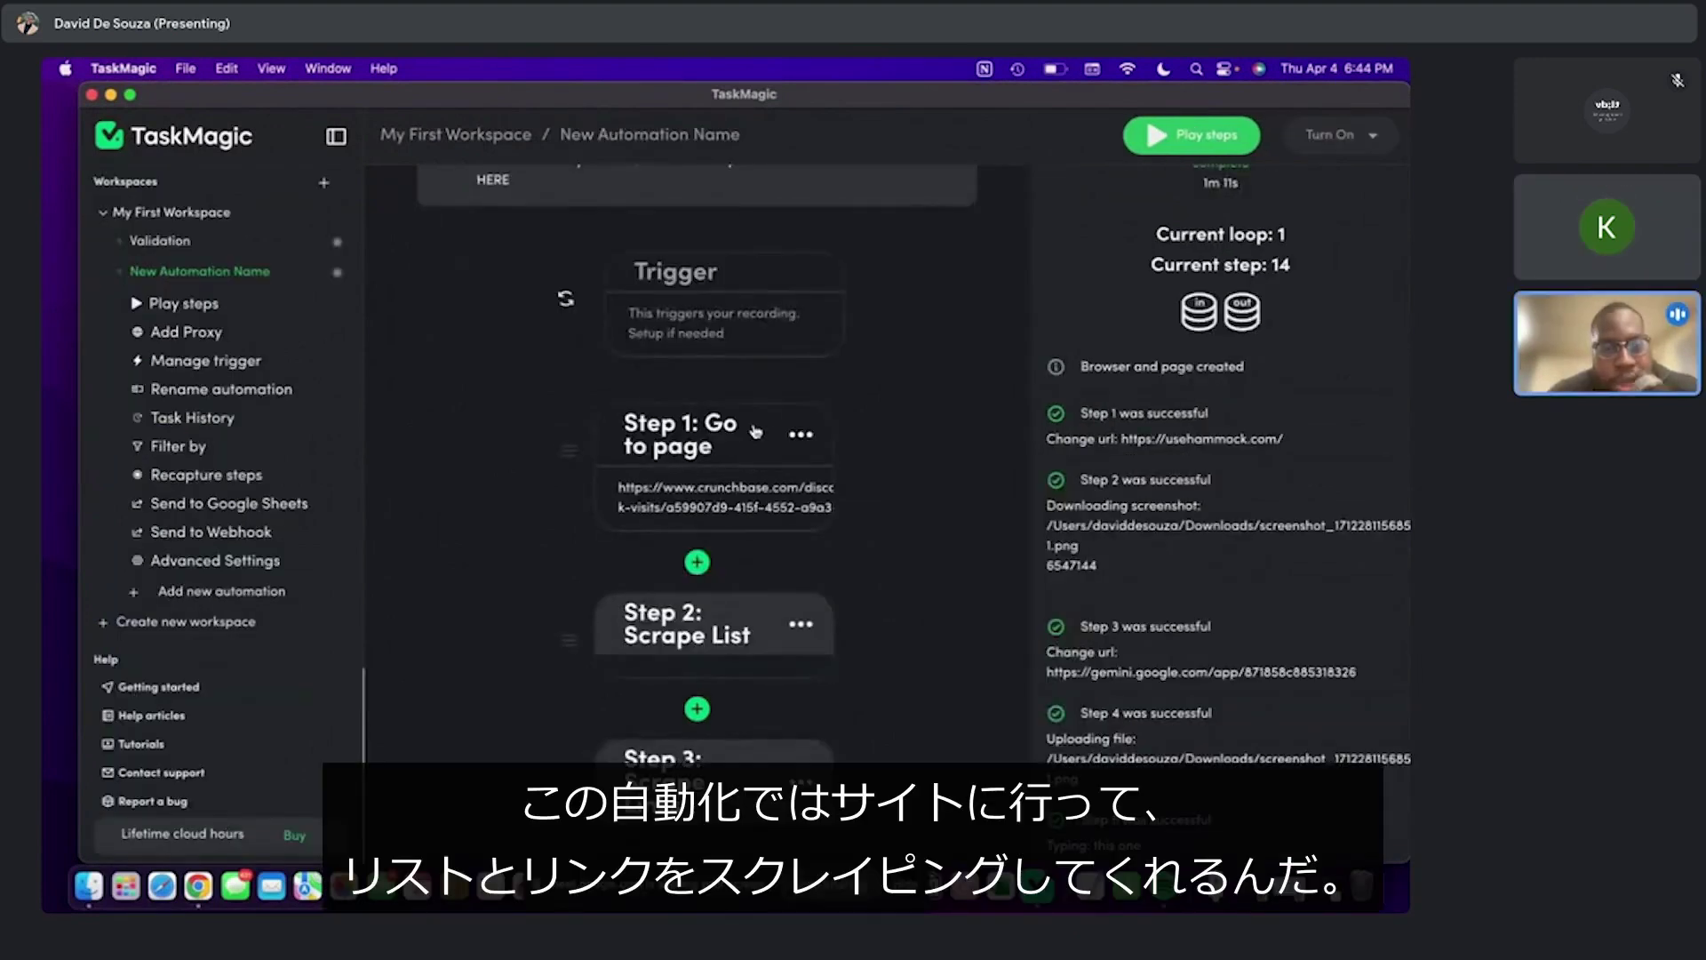
{"action": "scroll", "coordinate": [780, 400], "scroll_direction": "down", "scroll_amount": 3}
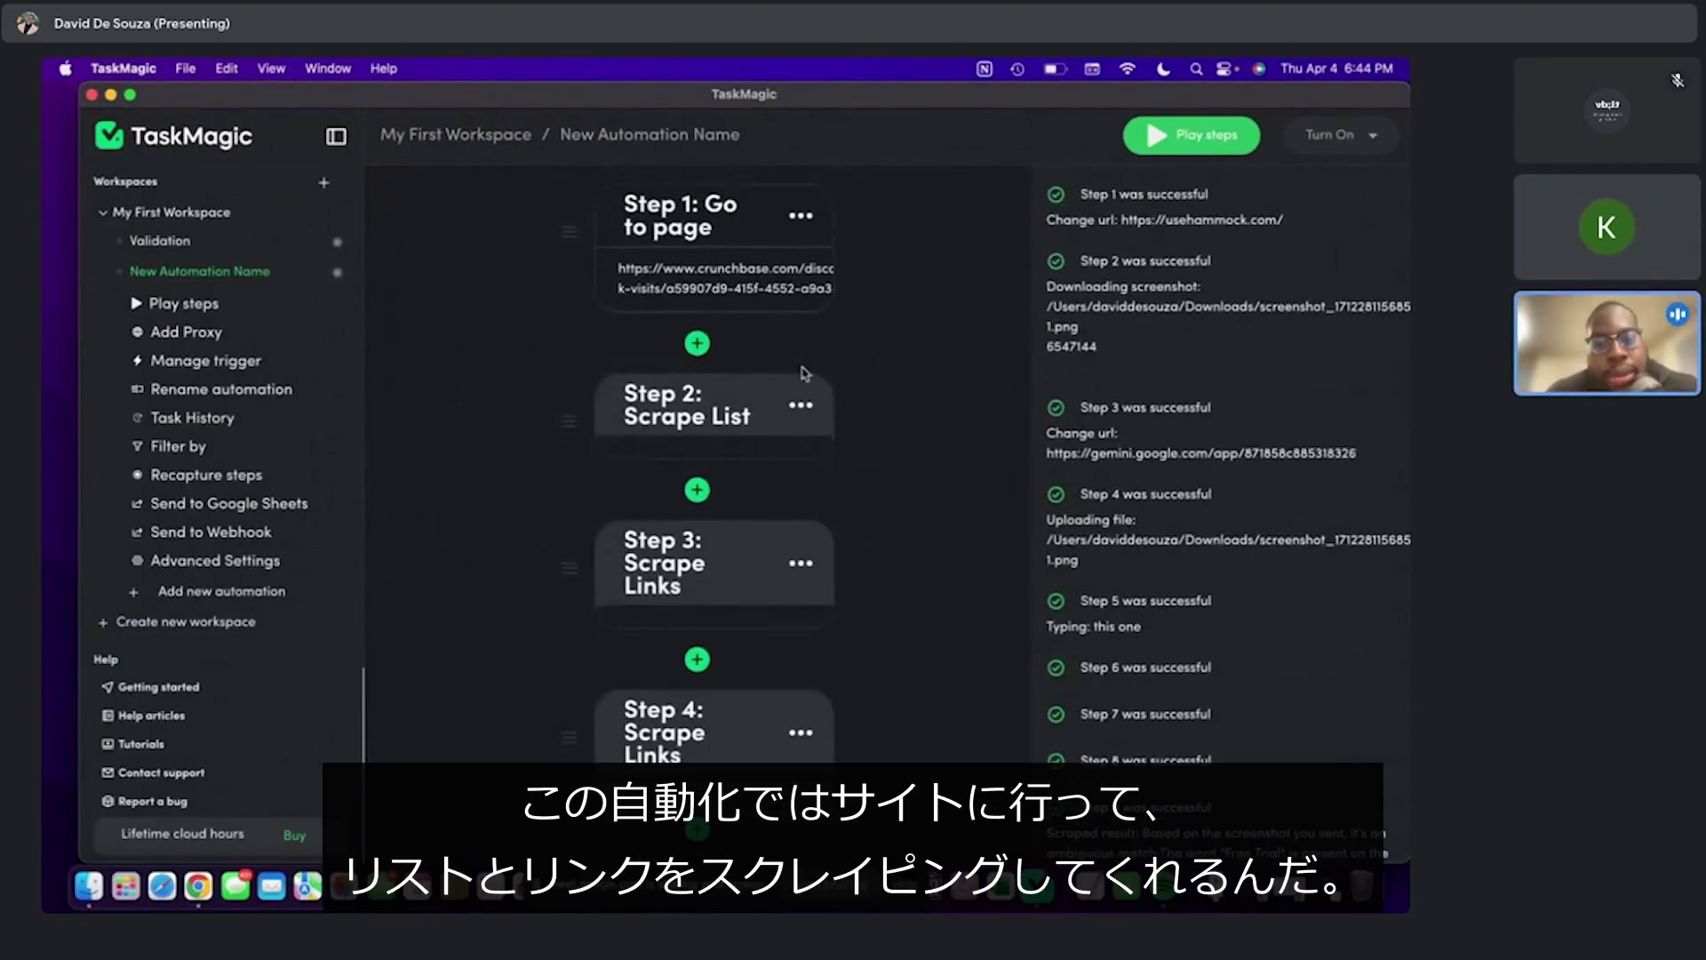
{"action": "scroll", "coordinate": [609, 601], "scroll_direction": "down", "scroll_amount": 1}
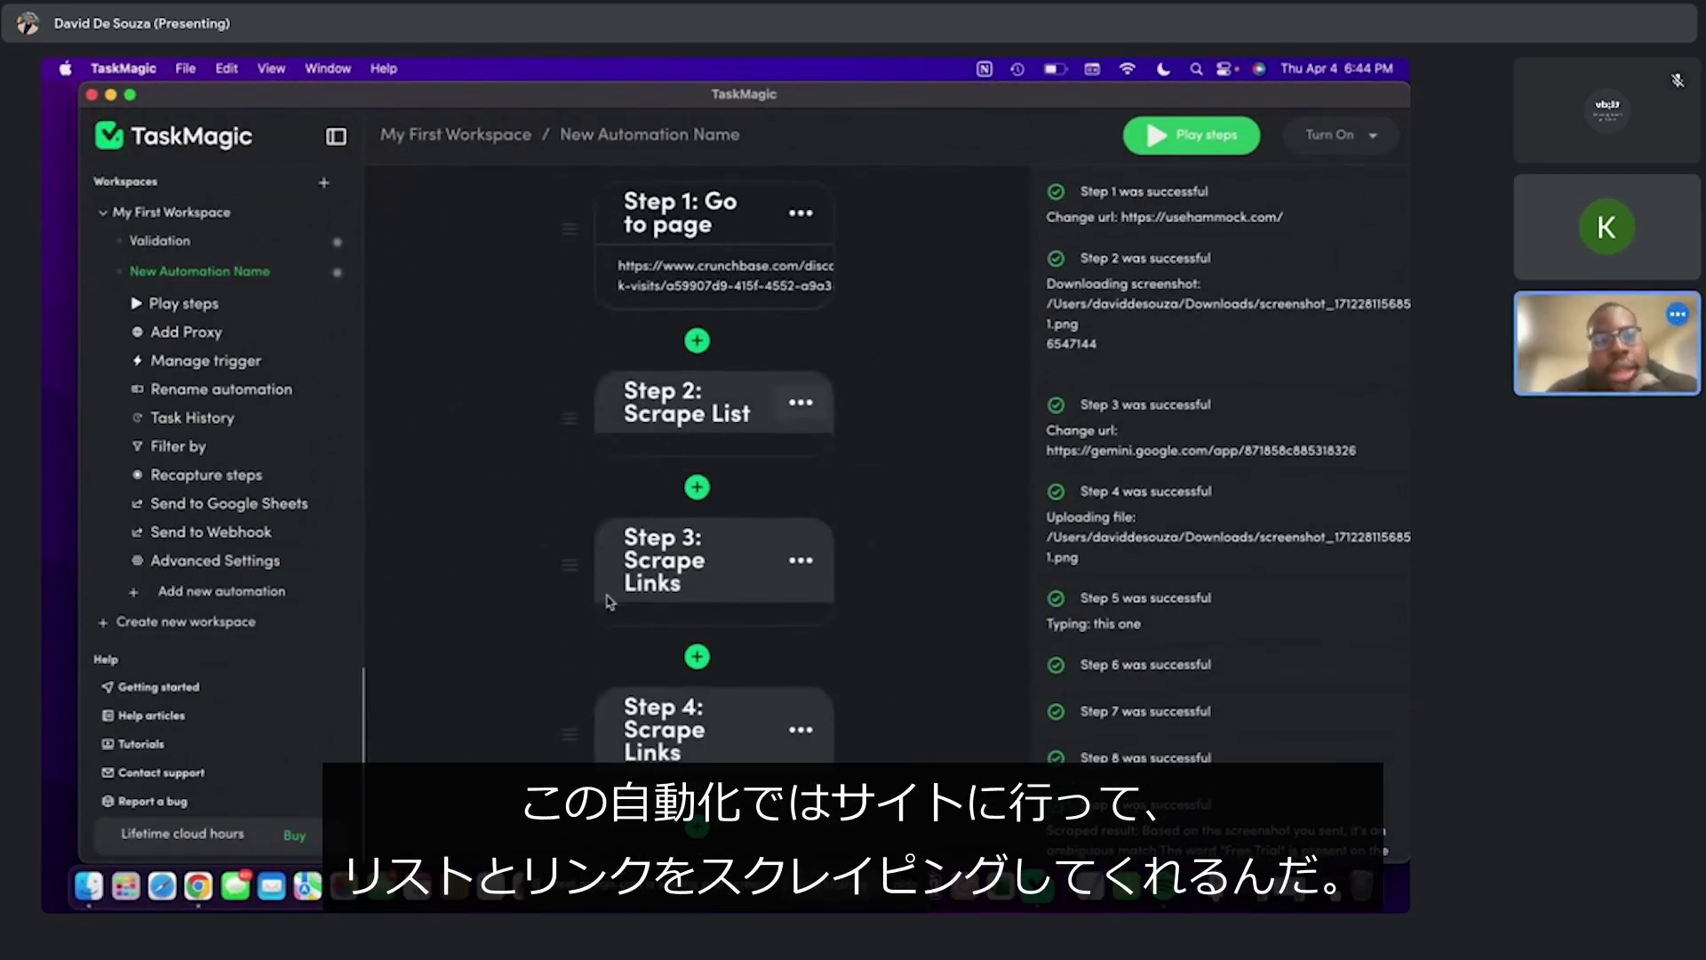
{"action": "scroll", "coordinate": [608, 602], "scroll_direction": "down", "scroll_amount": 3}
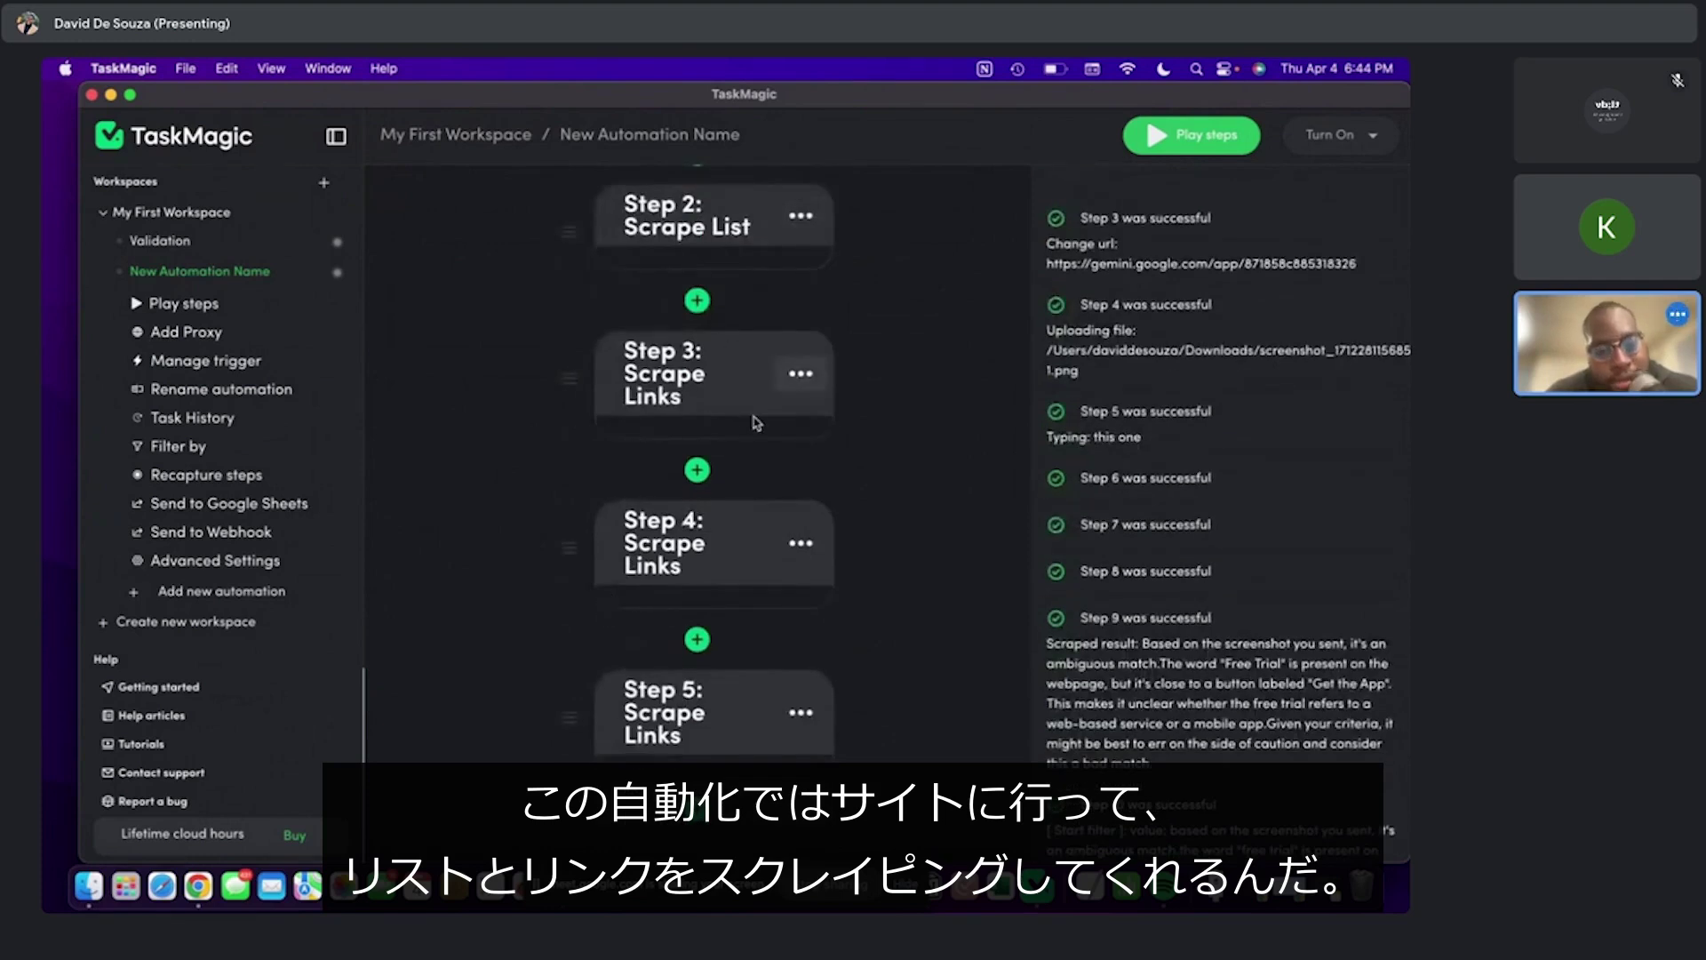
{"action": "scroll", "coordinate": [752, 423], "scroll_direction": "up", "scroll_amount": 3}
{"action": "scroll", "coordinate": [860, 457], "scroll_direction": "up", "scroll_amount": 3}
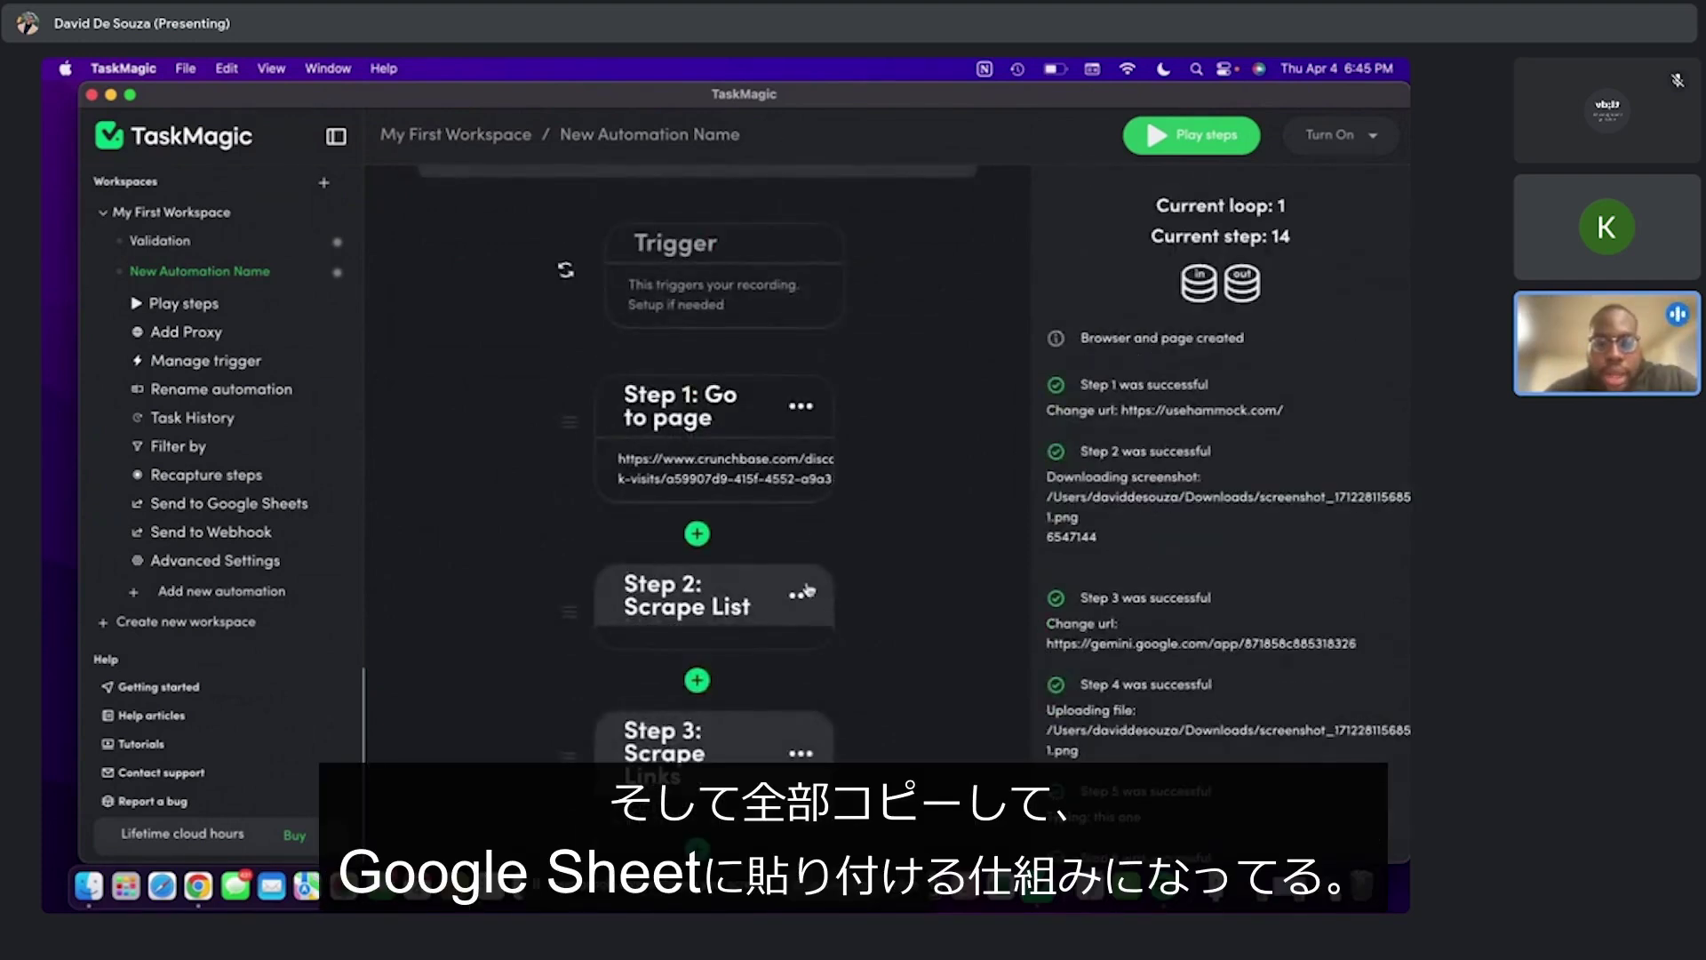
{"action": "scroll", "coordinate": [806, 589], "scroll_direction": "down", "scroll_amount": 2}
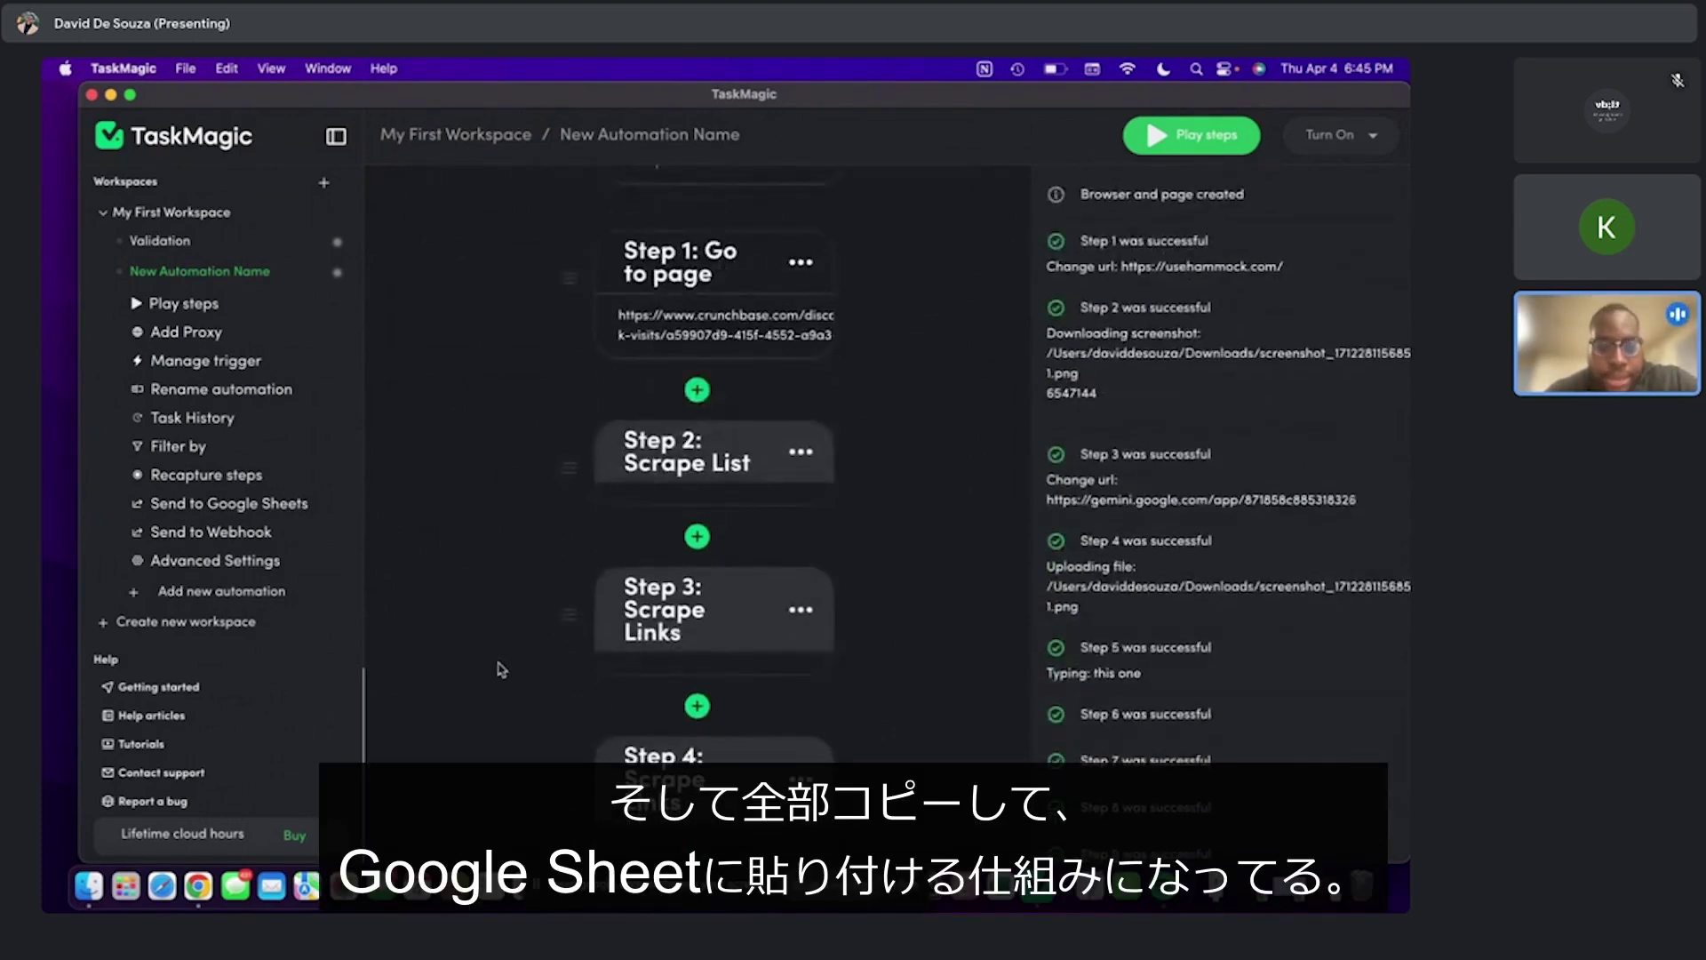
{"action": "scroll", "coordinate": [502, 670], "scroll_direction": "down", "scroll_amount": 2}
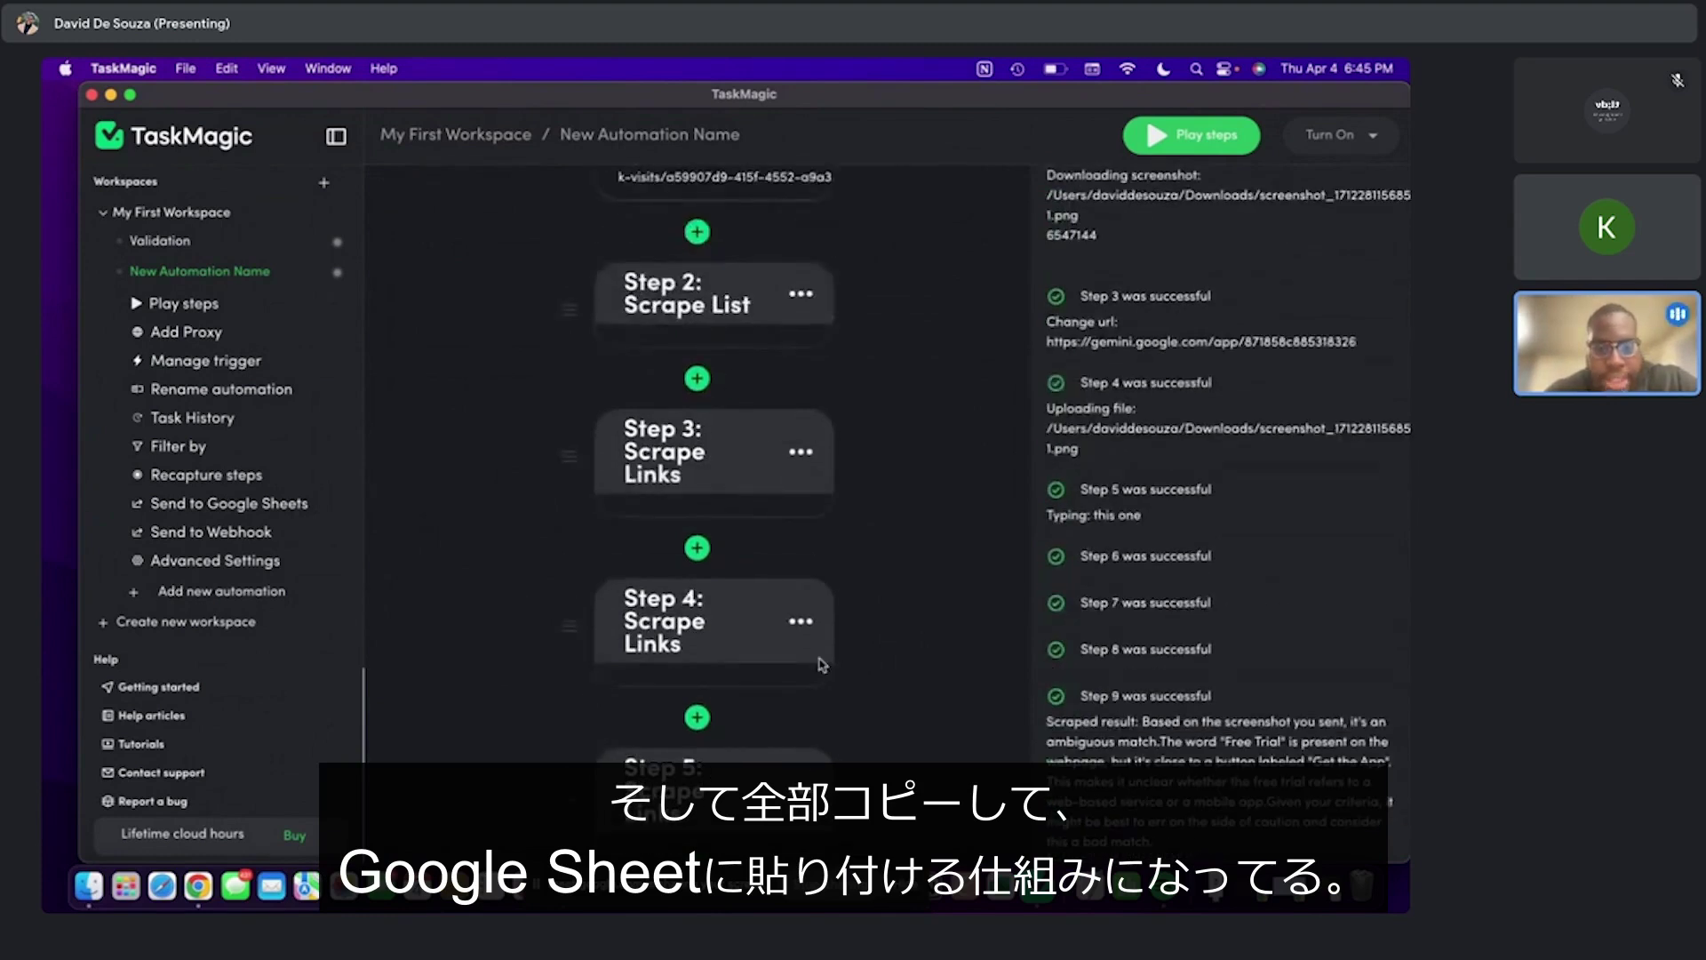
{"action": "scroll", "coordinate": [819, 662], "scroll_direction": "down", "scroll_amount": 3}
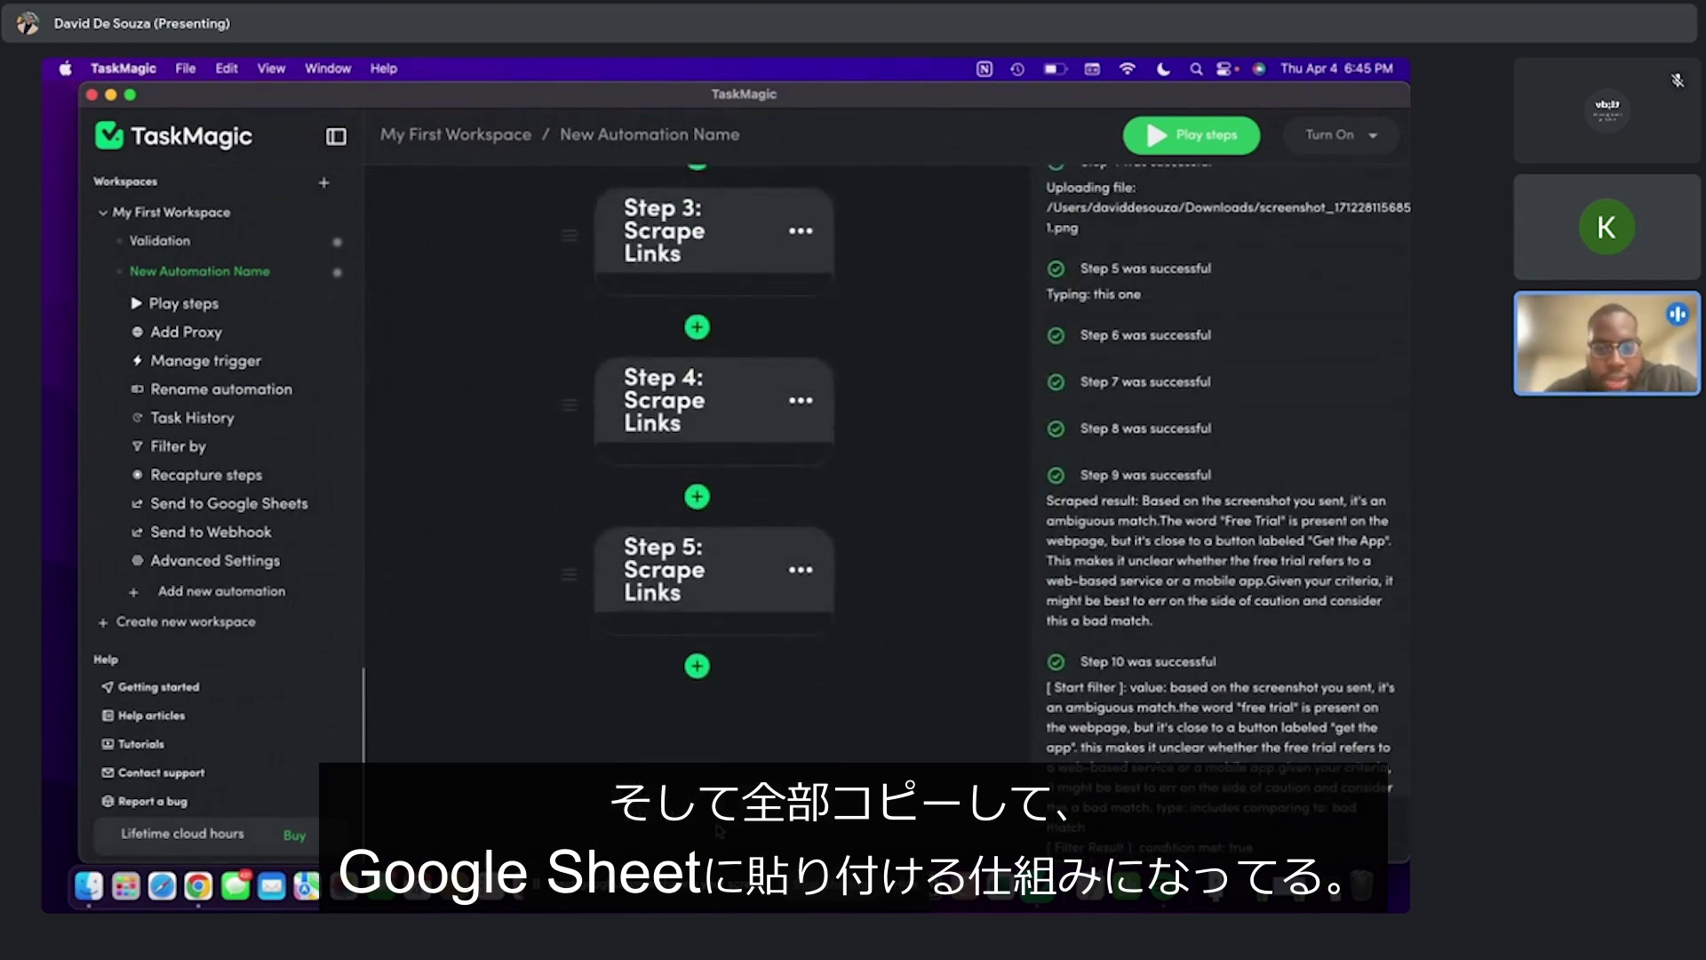
{"action": "scroll", "coordinate": [693, 493], "scroll_direction": "up", "scroll_amount": 3}
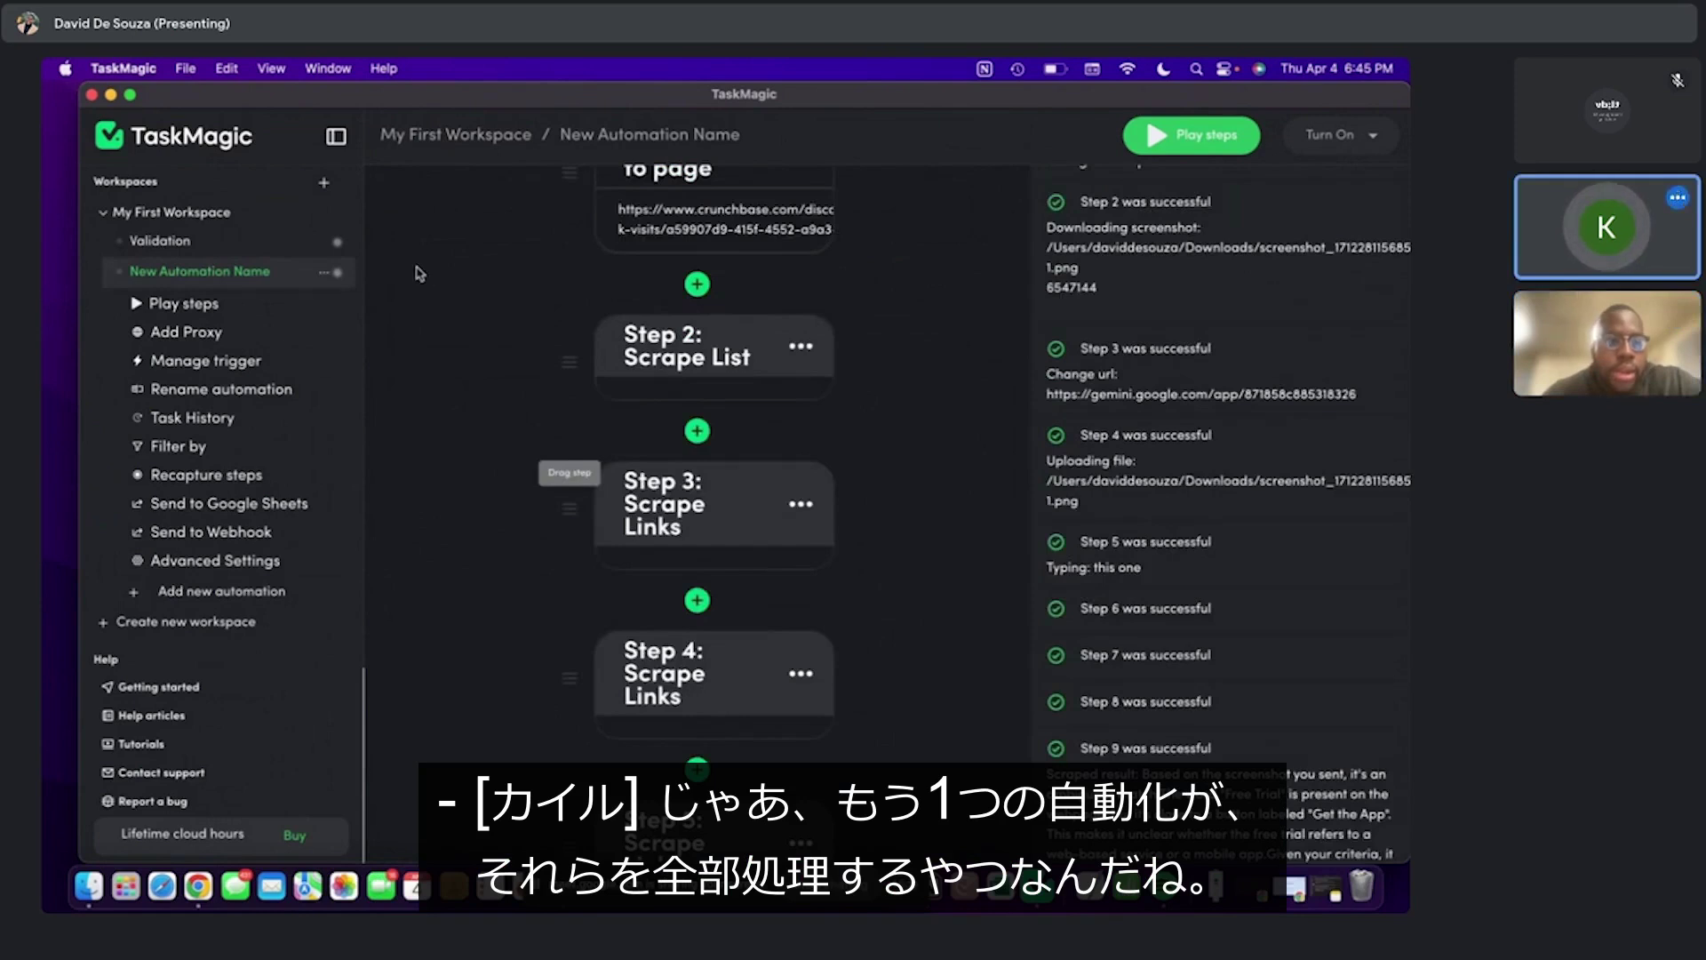
{"action": "scroll", "coordinate": [581, 618], "scroll_direction": "down", "scroll_amount": 2}
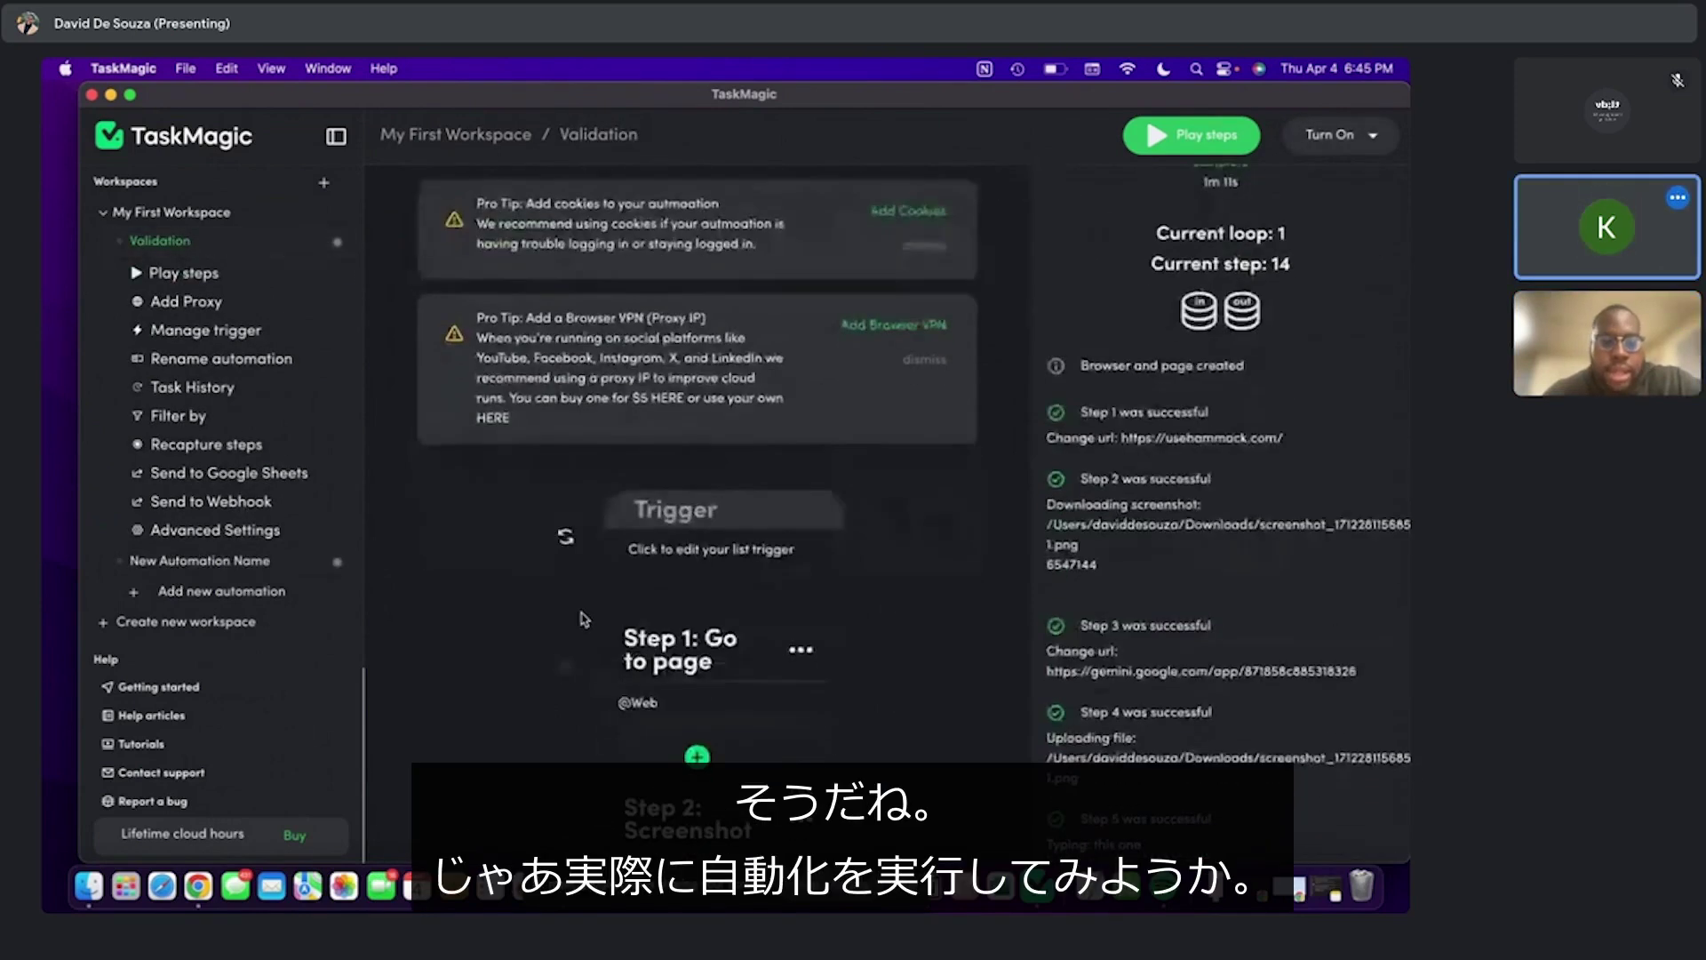
{"action": "scroll", "coordinate": [582, 619], "scroll_direction": "up", "scroll_amount": 2}
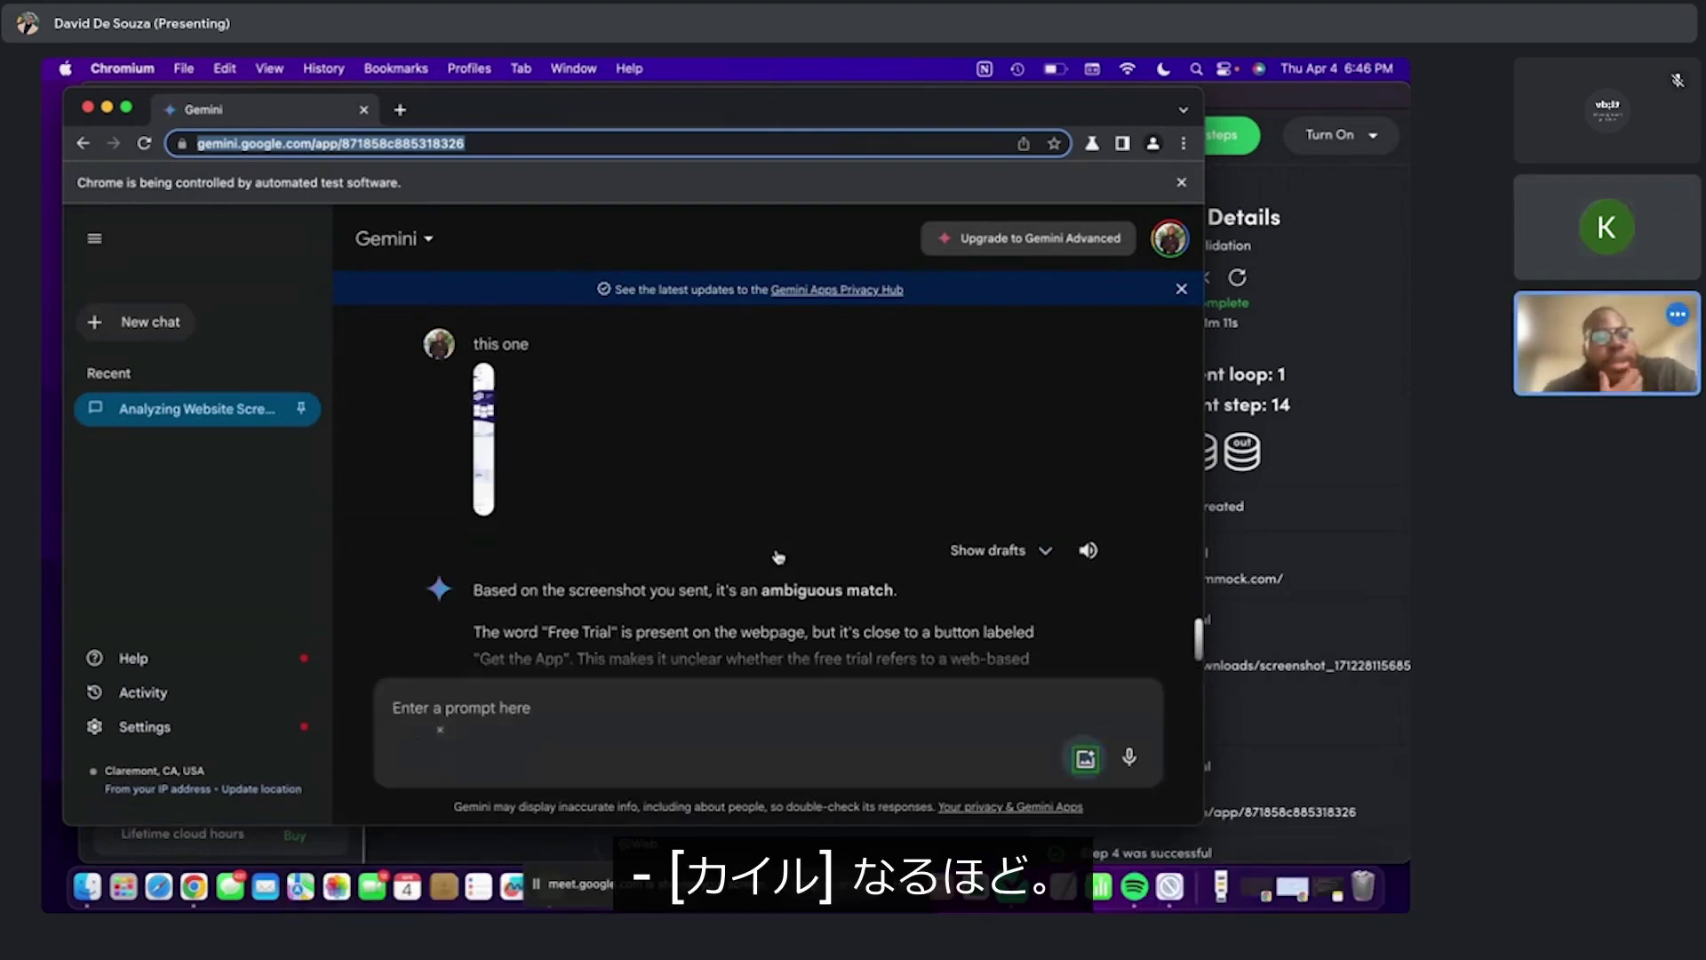
{"action": "type", "text": "this one"}
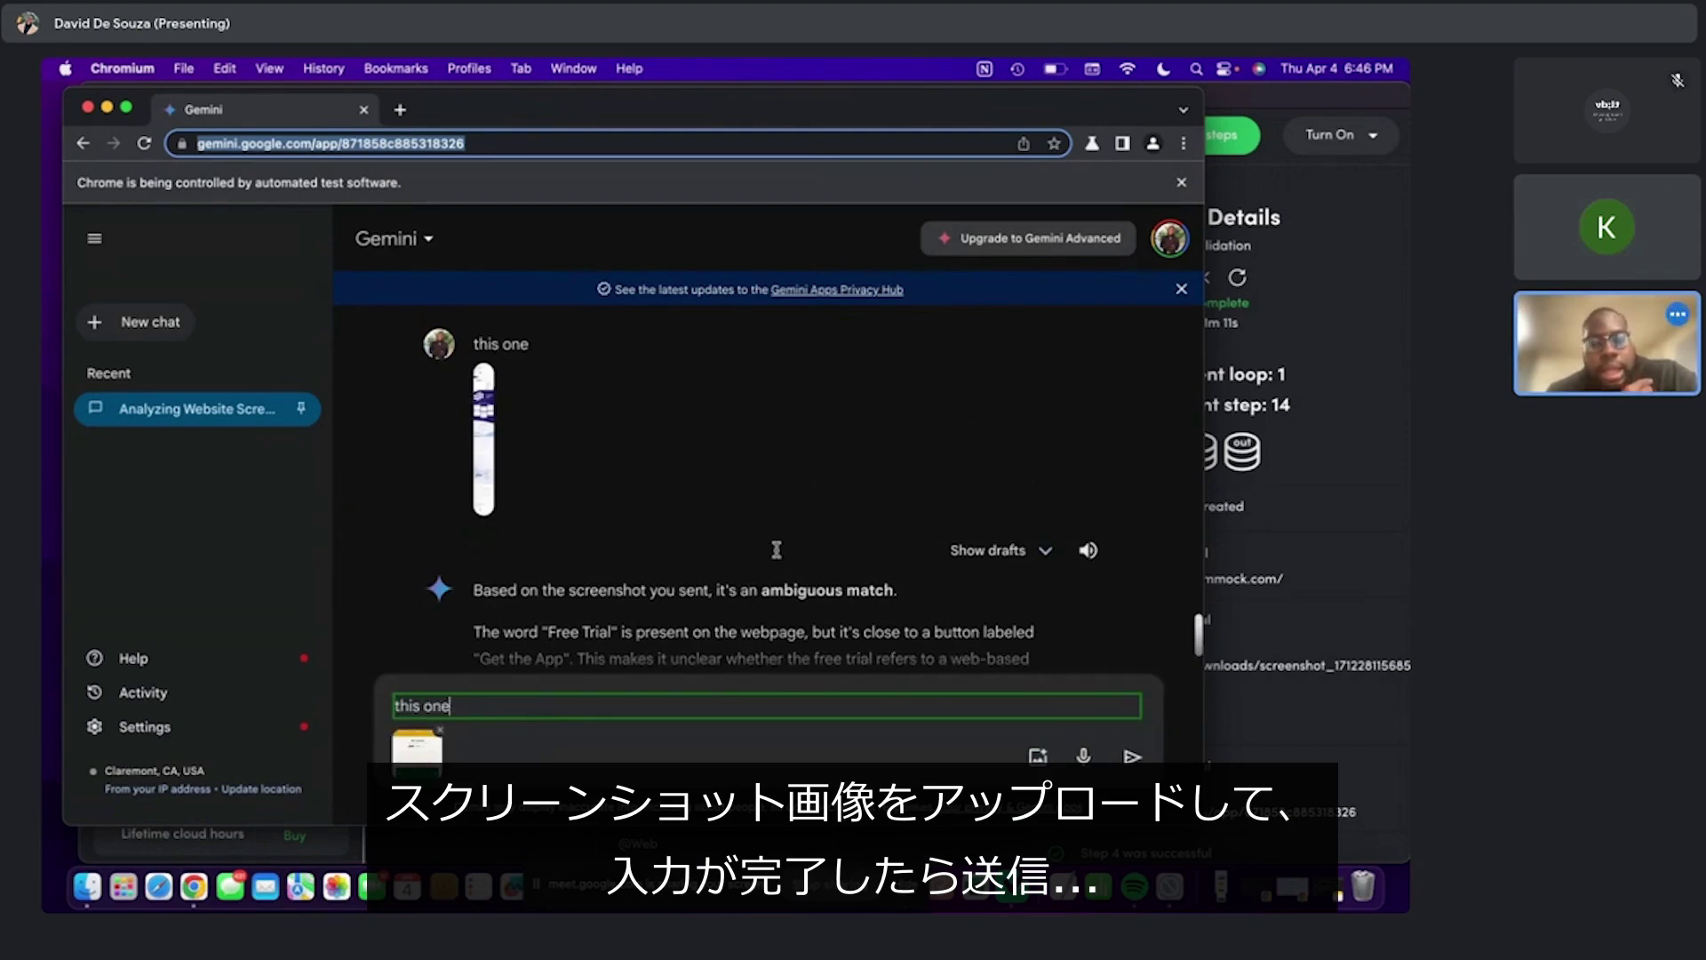
- Send the attached screenshot to Gemini with the message 'this one'
{"action": "key", "text": "Return"}
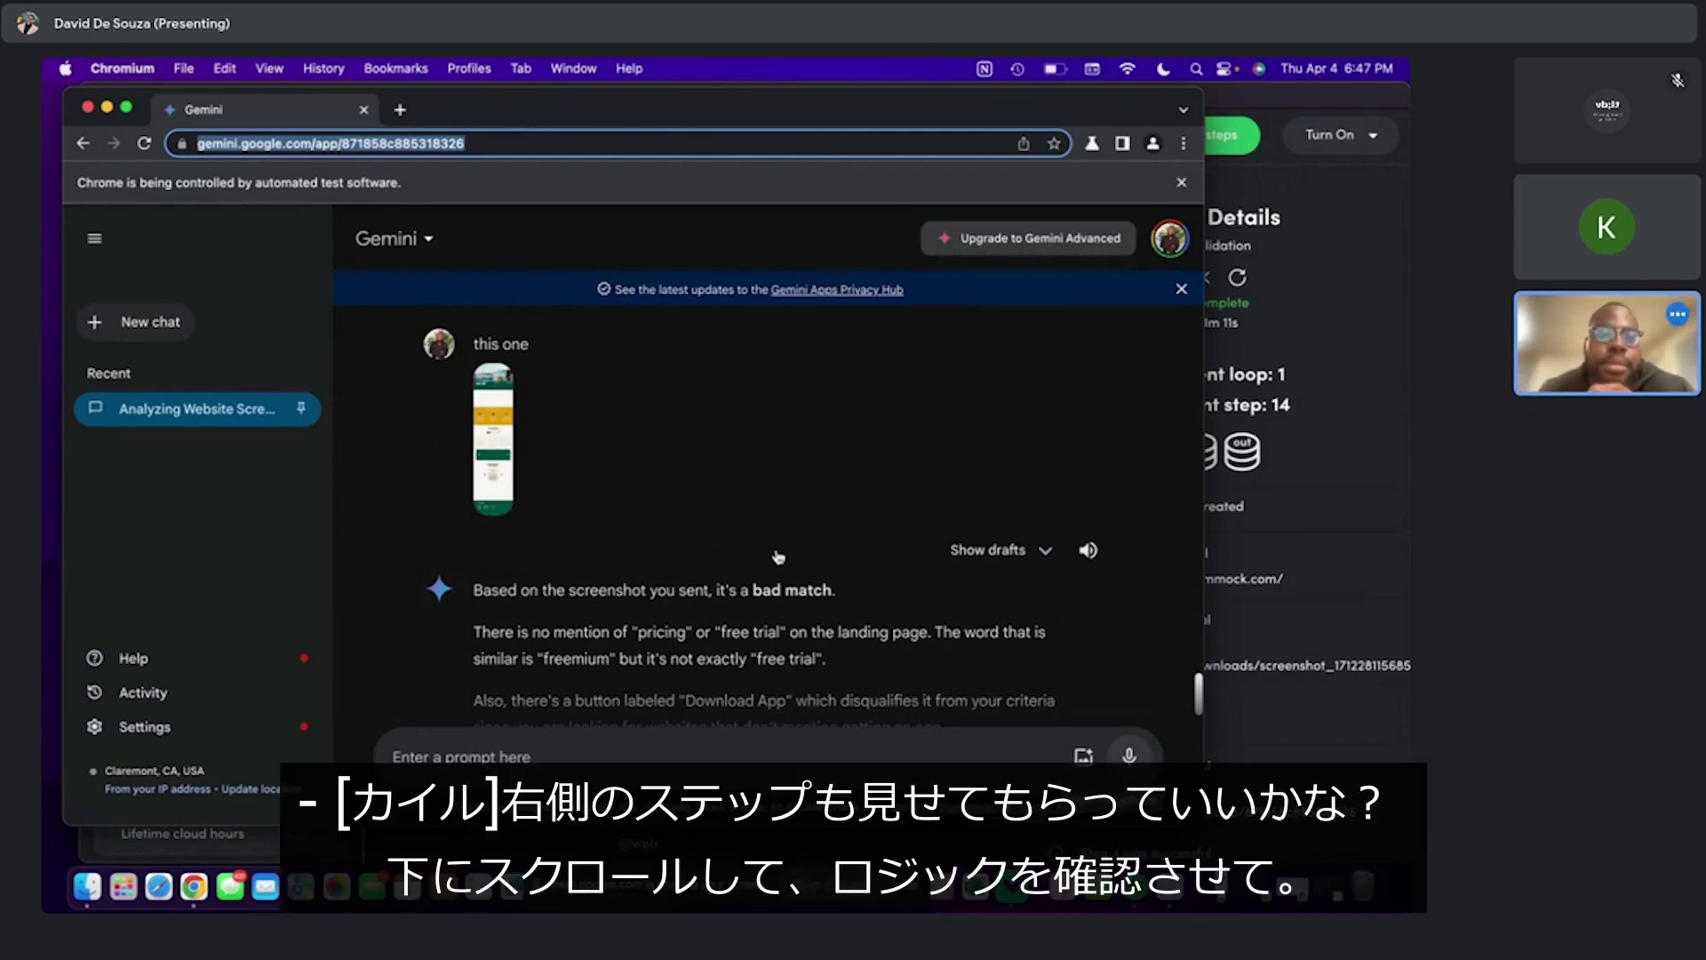
- Close Run Details and open the latest completed Validation run's step results
{"action": "left_click", "coordinate": [1305, 566]}
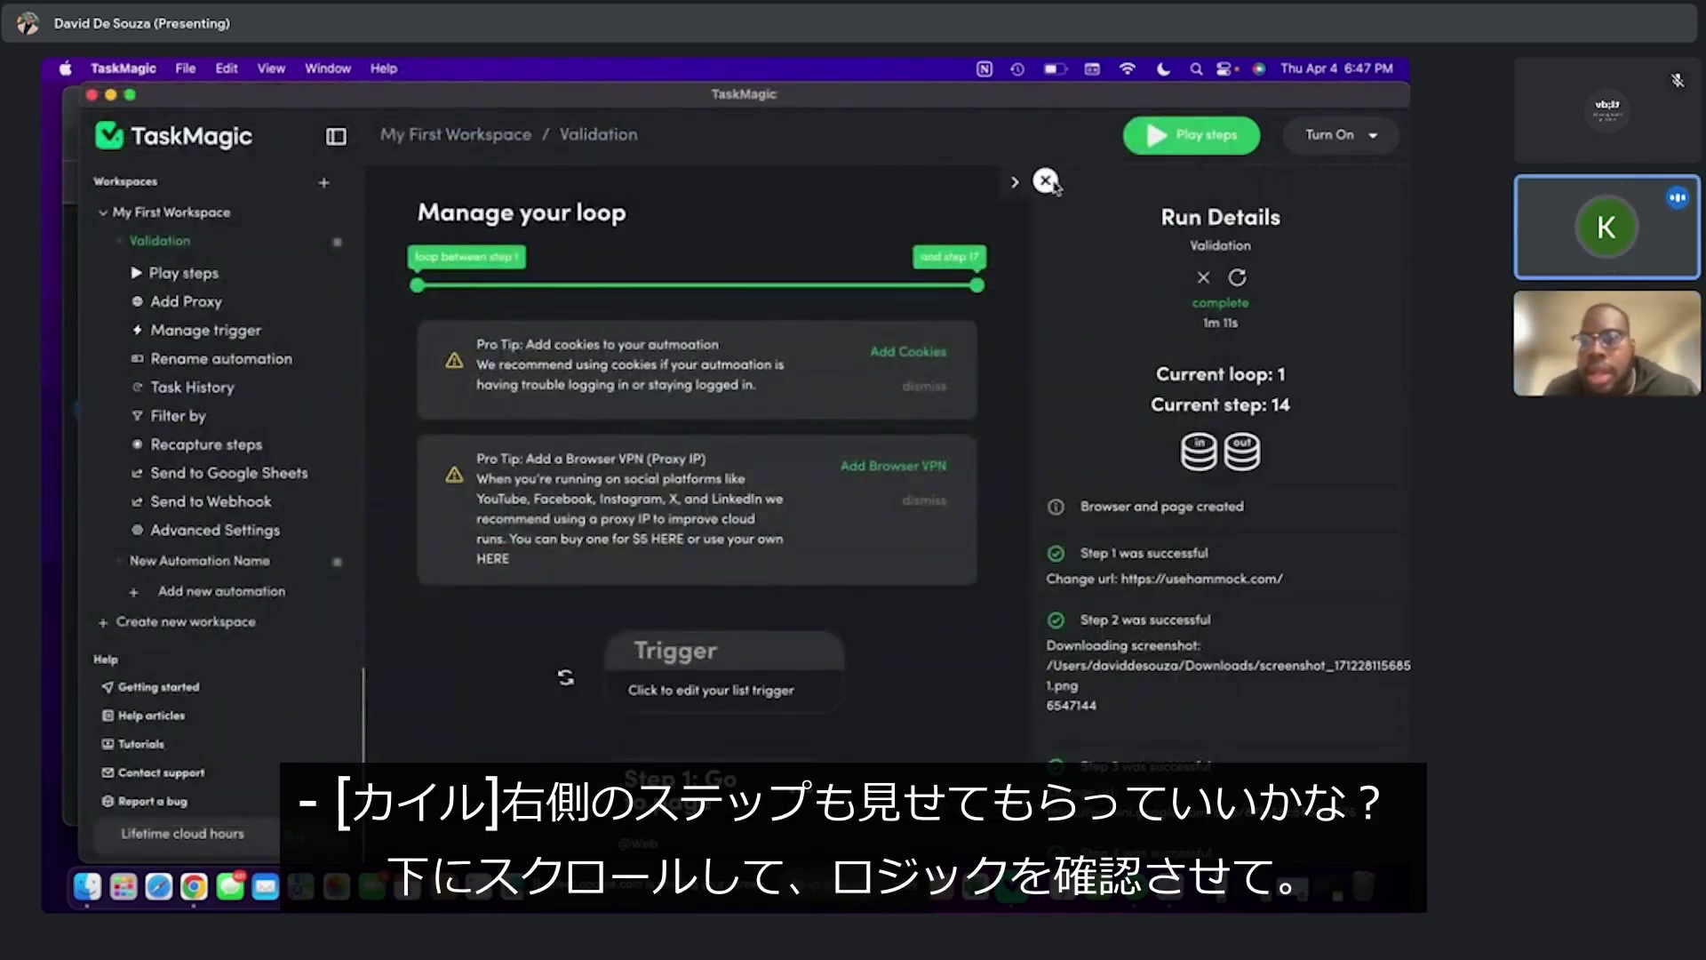
{"action": "left_click", "coordinate": [1046, 182]}
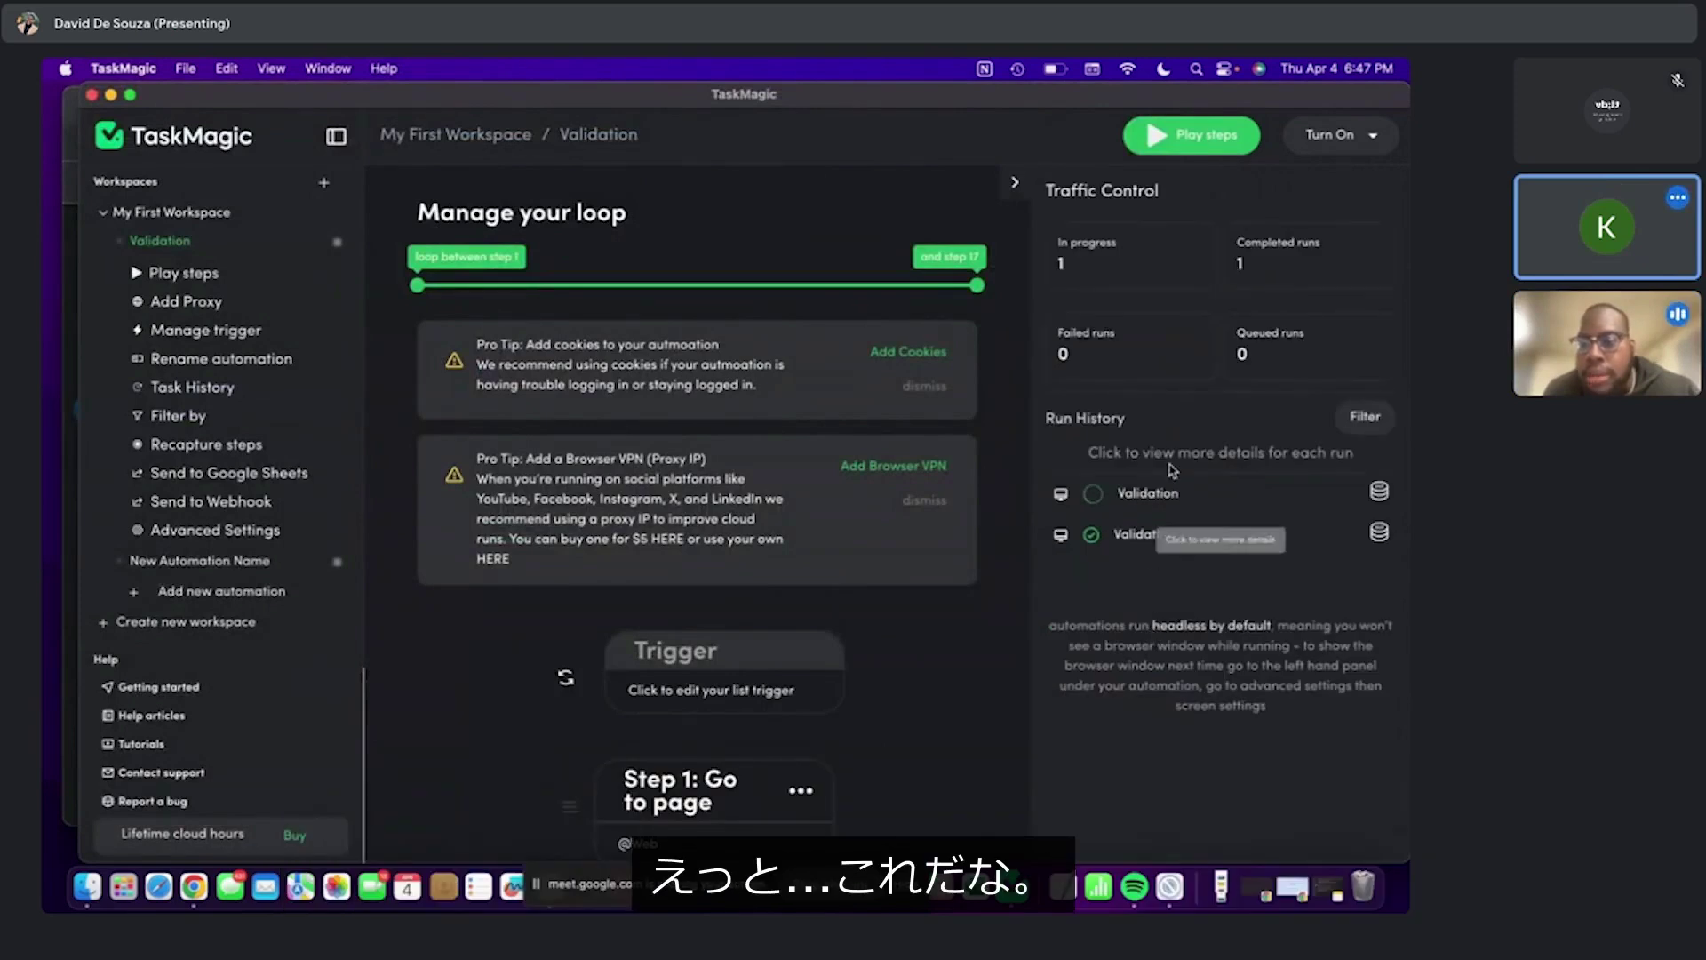
{"action": "left_click", "coordinate": [1277, 490]}
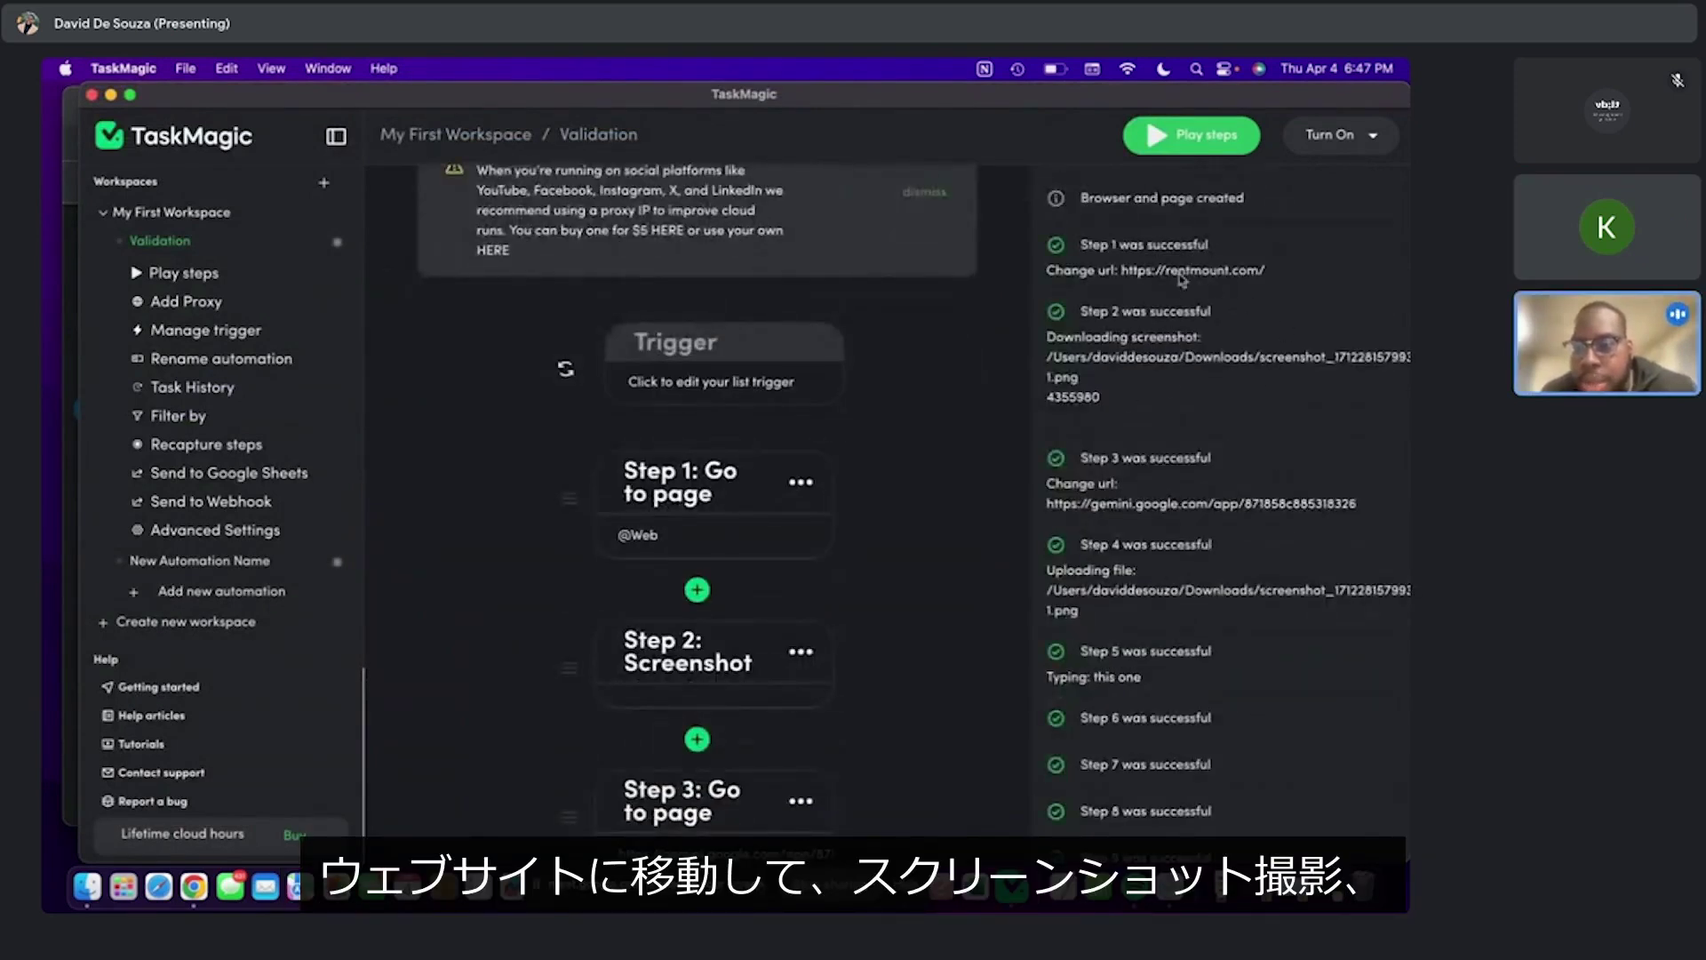
{"action": "scroll", "coordinate": [1186, 417], "scroll_direction": "down", "scroll_amount": 3}
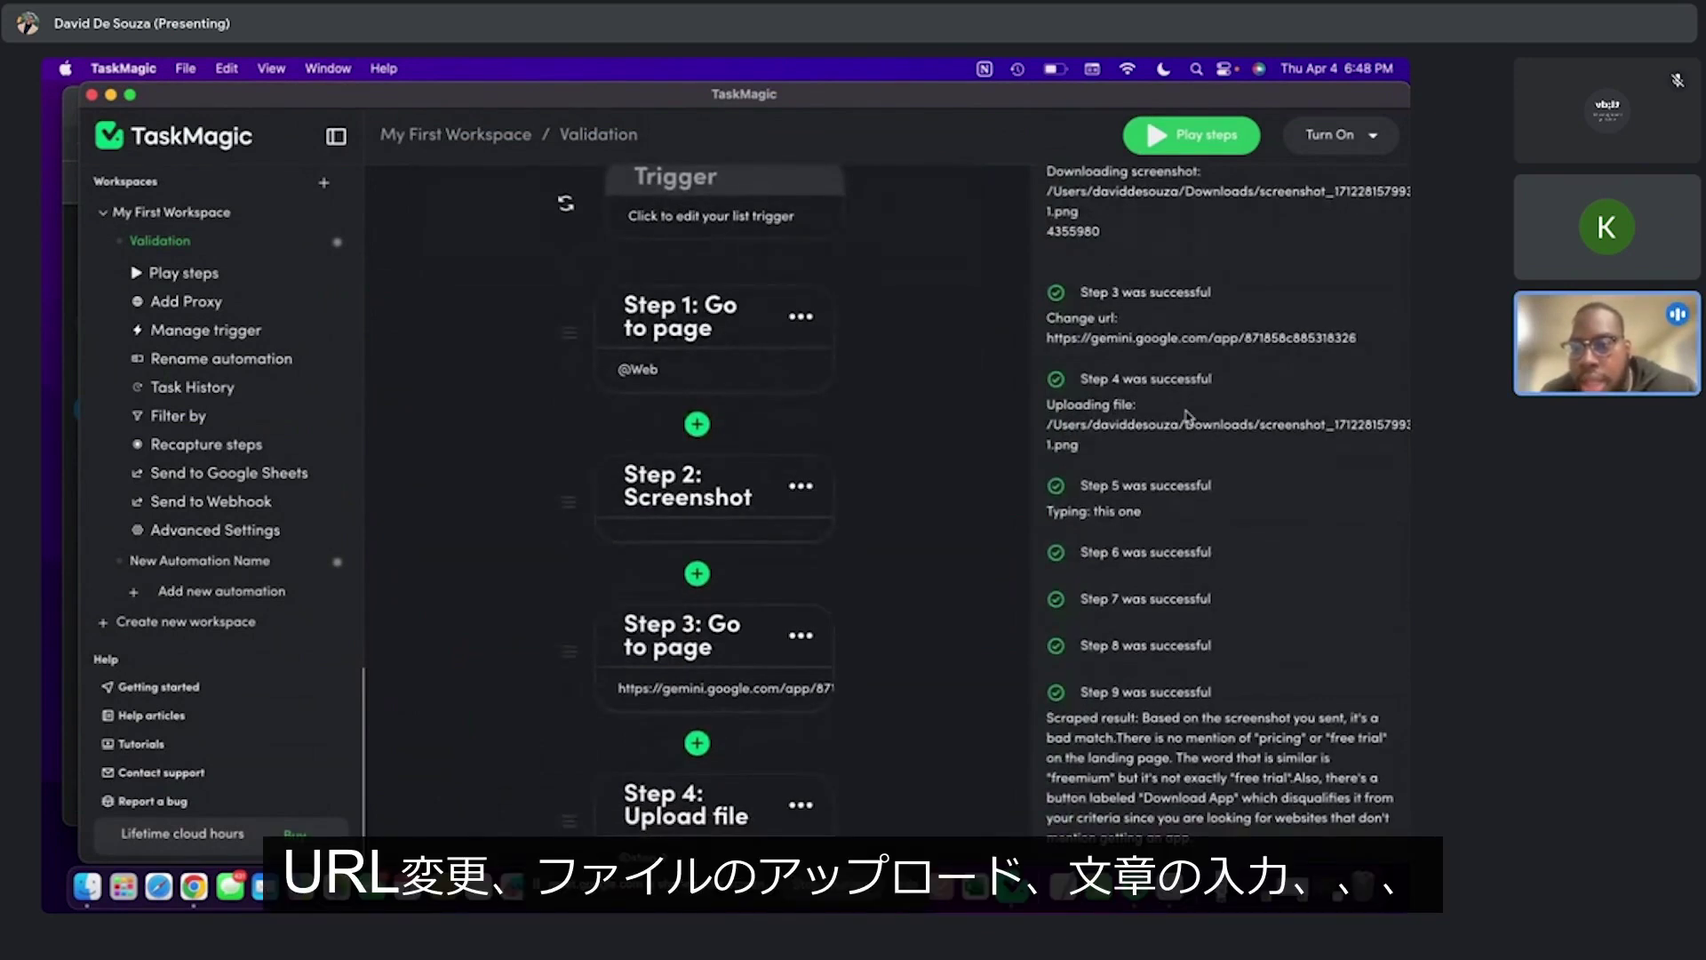
{"action": "scroll", "coordinate": [1191, 347], "scroll_direction": "down", "scroll_amount": 1}
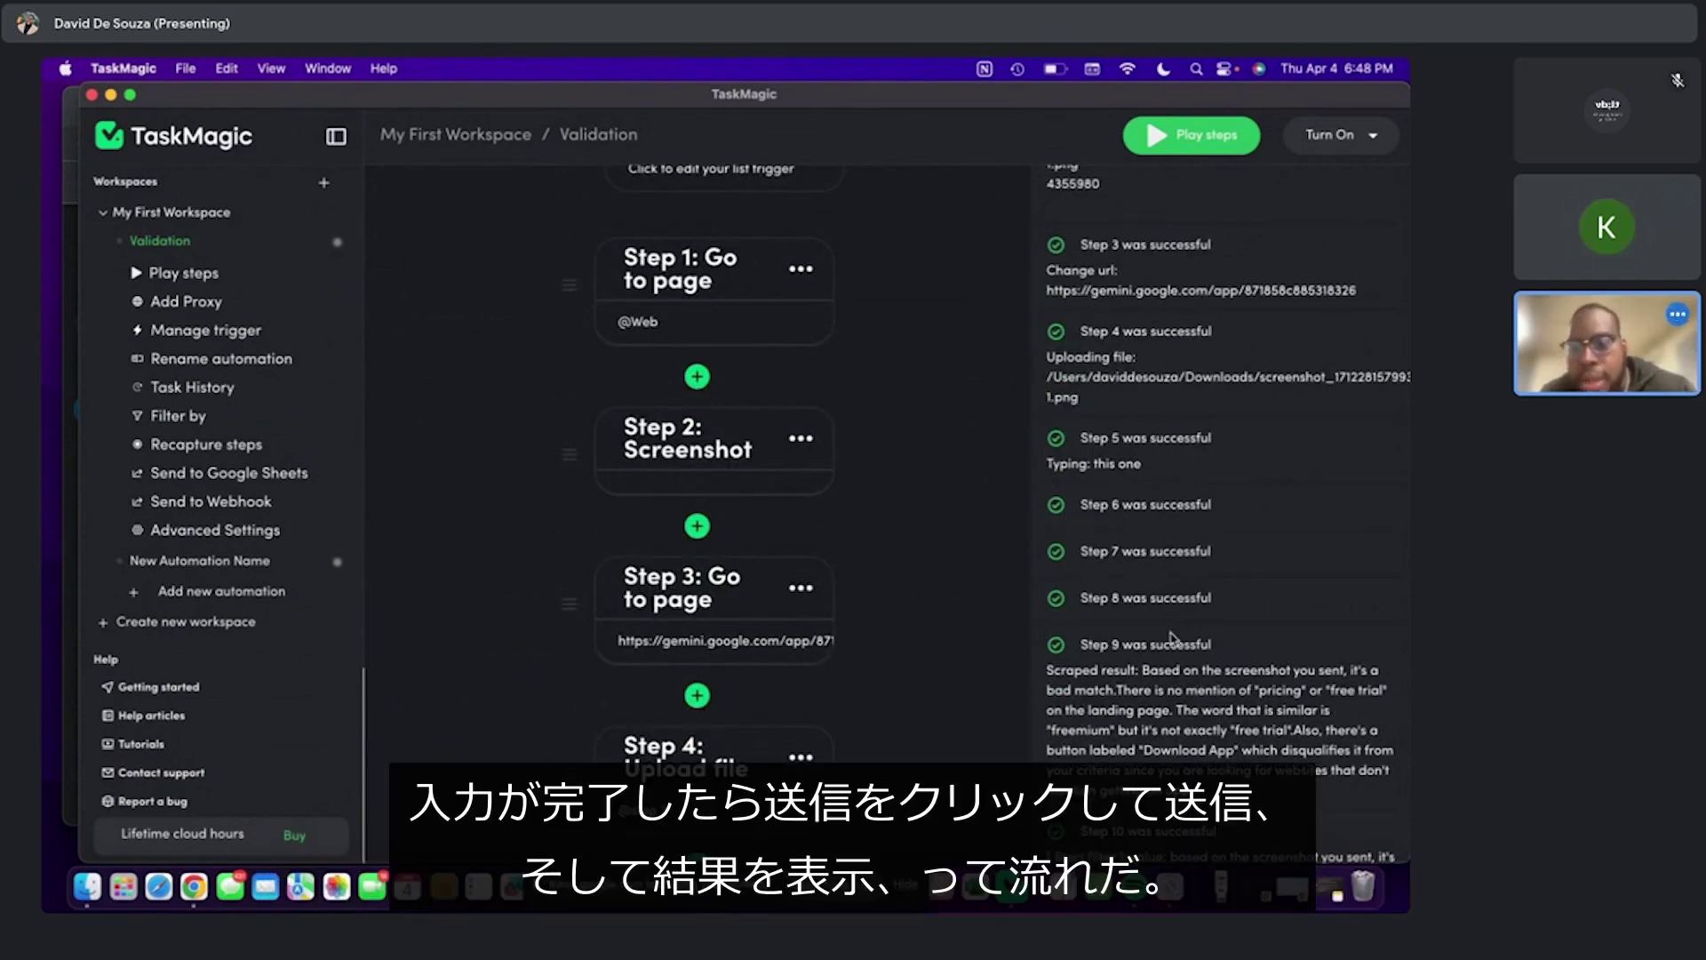
{"action": "scroll", "coordinate": [1174, 613], "scroll_direction": "down", "scroll_amount": 3}
{"action": "scroll", "coordinate": [1077, 573], "scroll_direction": "down", "scroll_amount": 1}
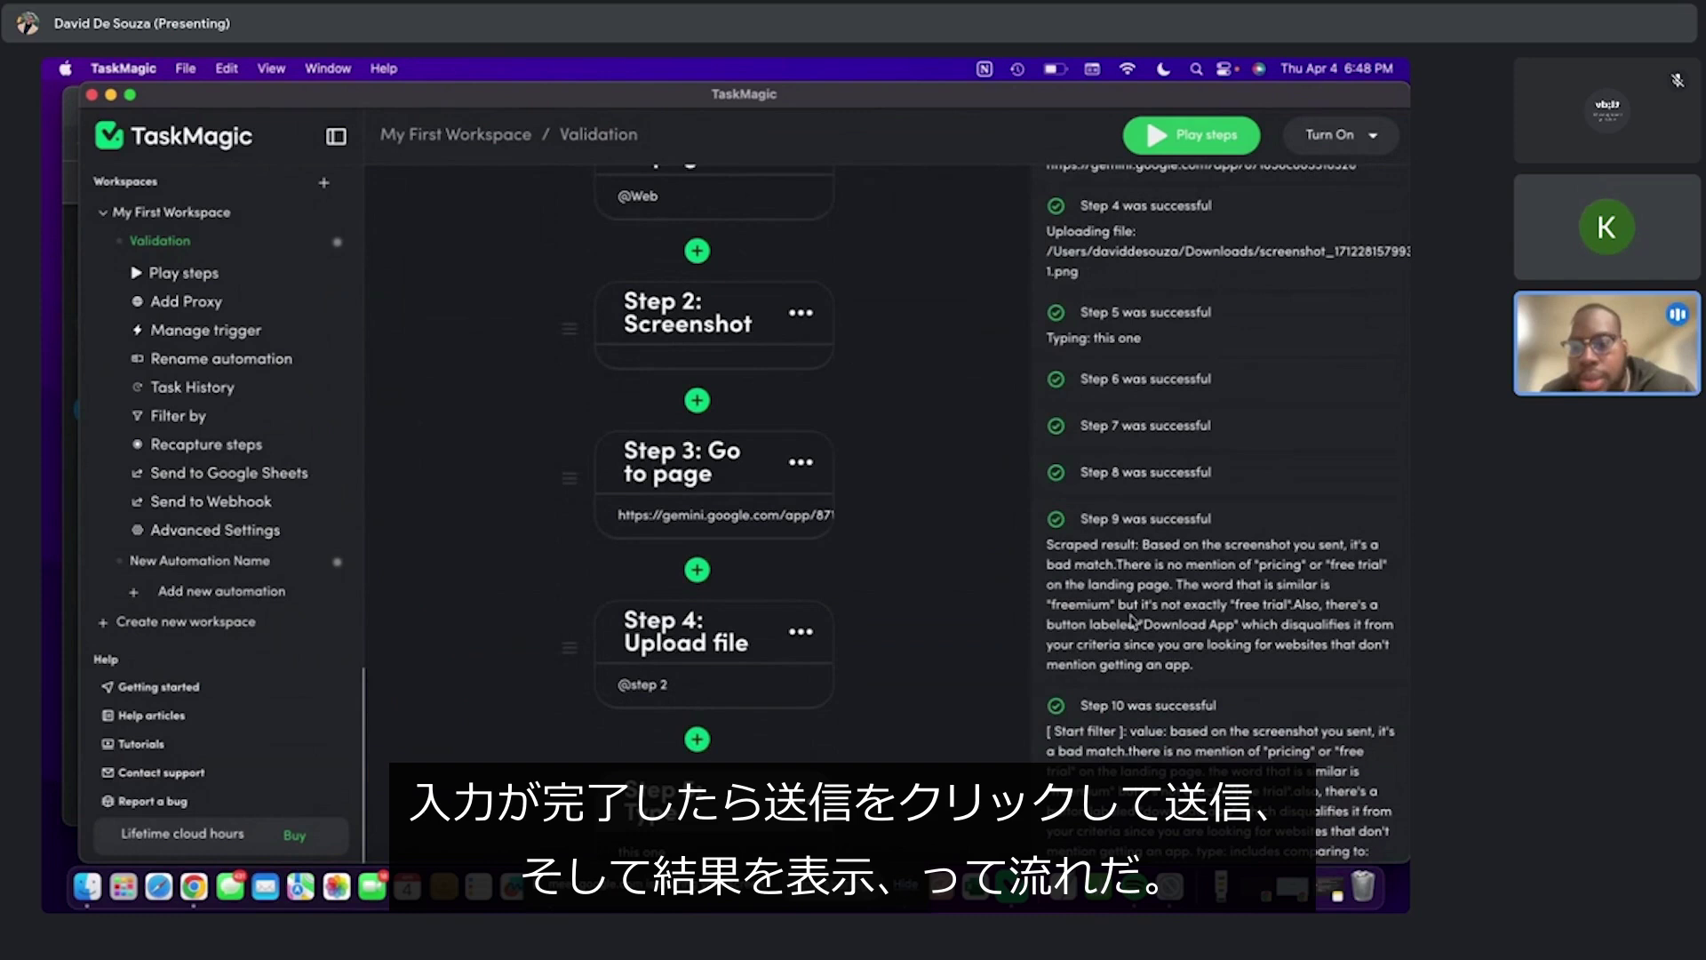
{"action": "scroll", "coordinate": [1160, 581], "scroll_direction": "down", "scroll_amount": 2}
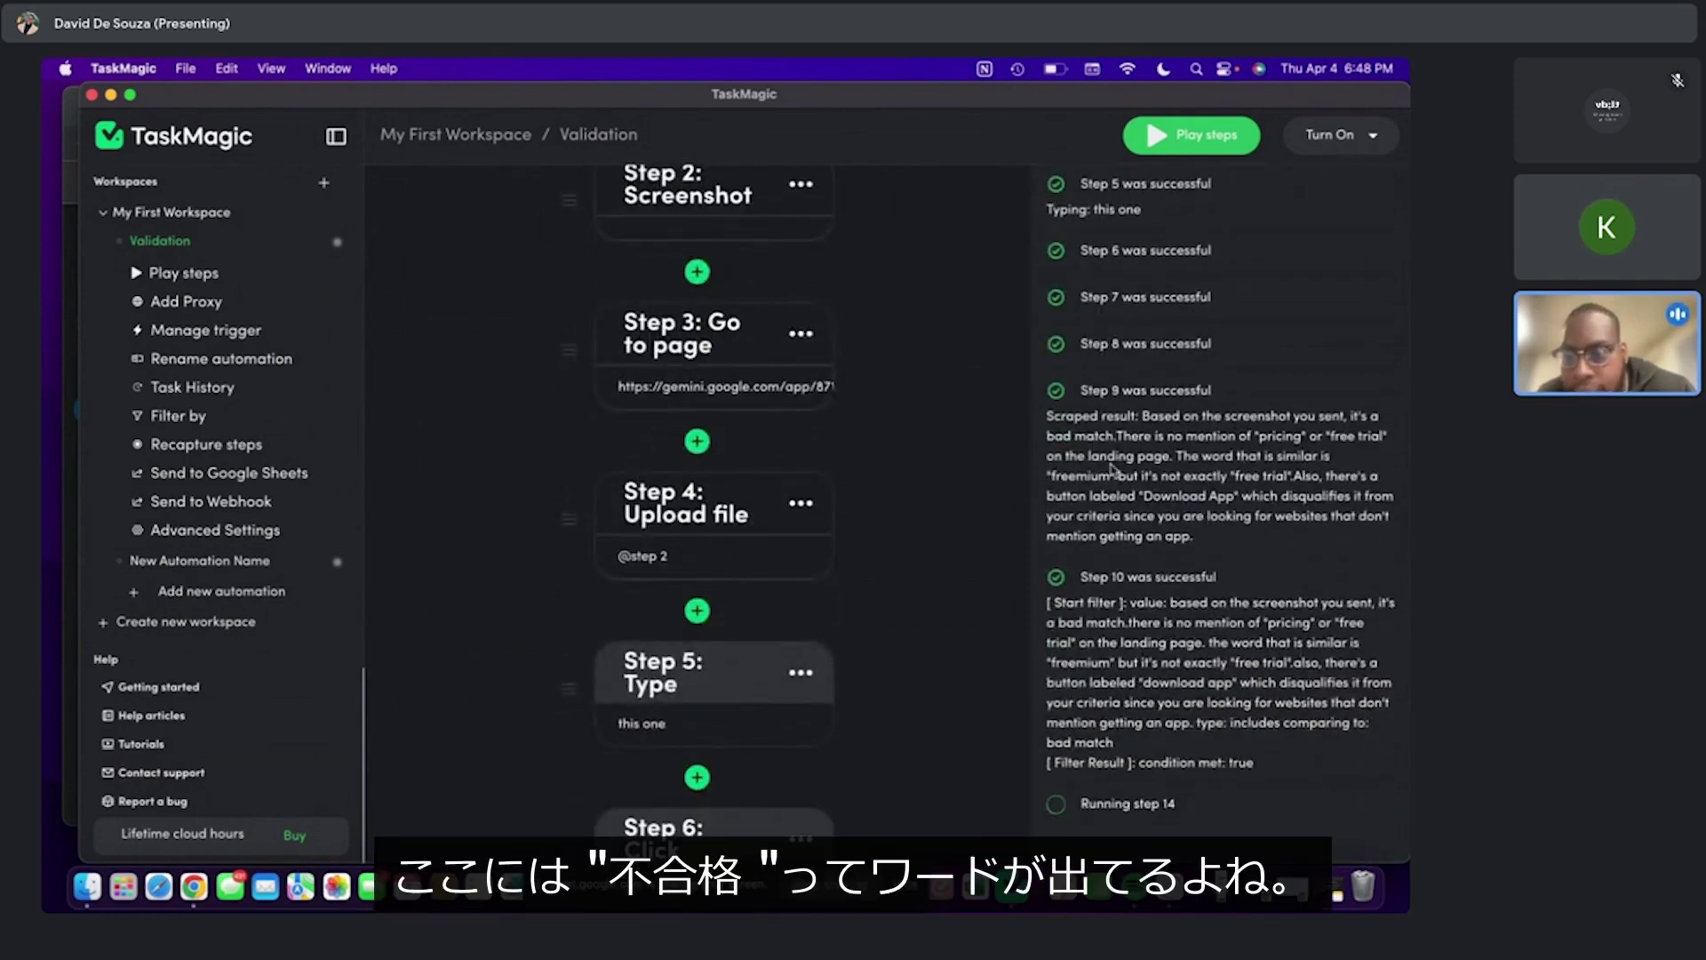
{"action": "scroll", "coordinate": [1124, 626], "scroll_direction": "down", "scroll_amount": 1}
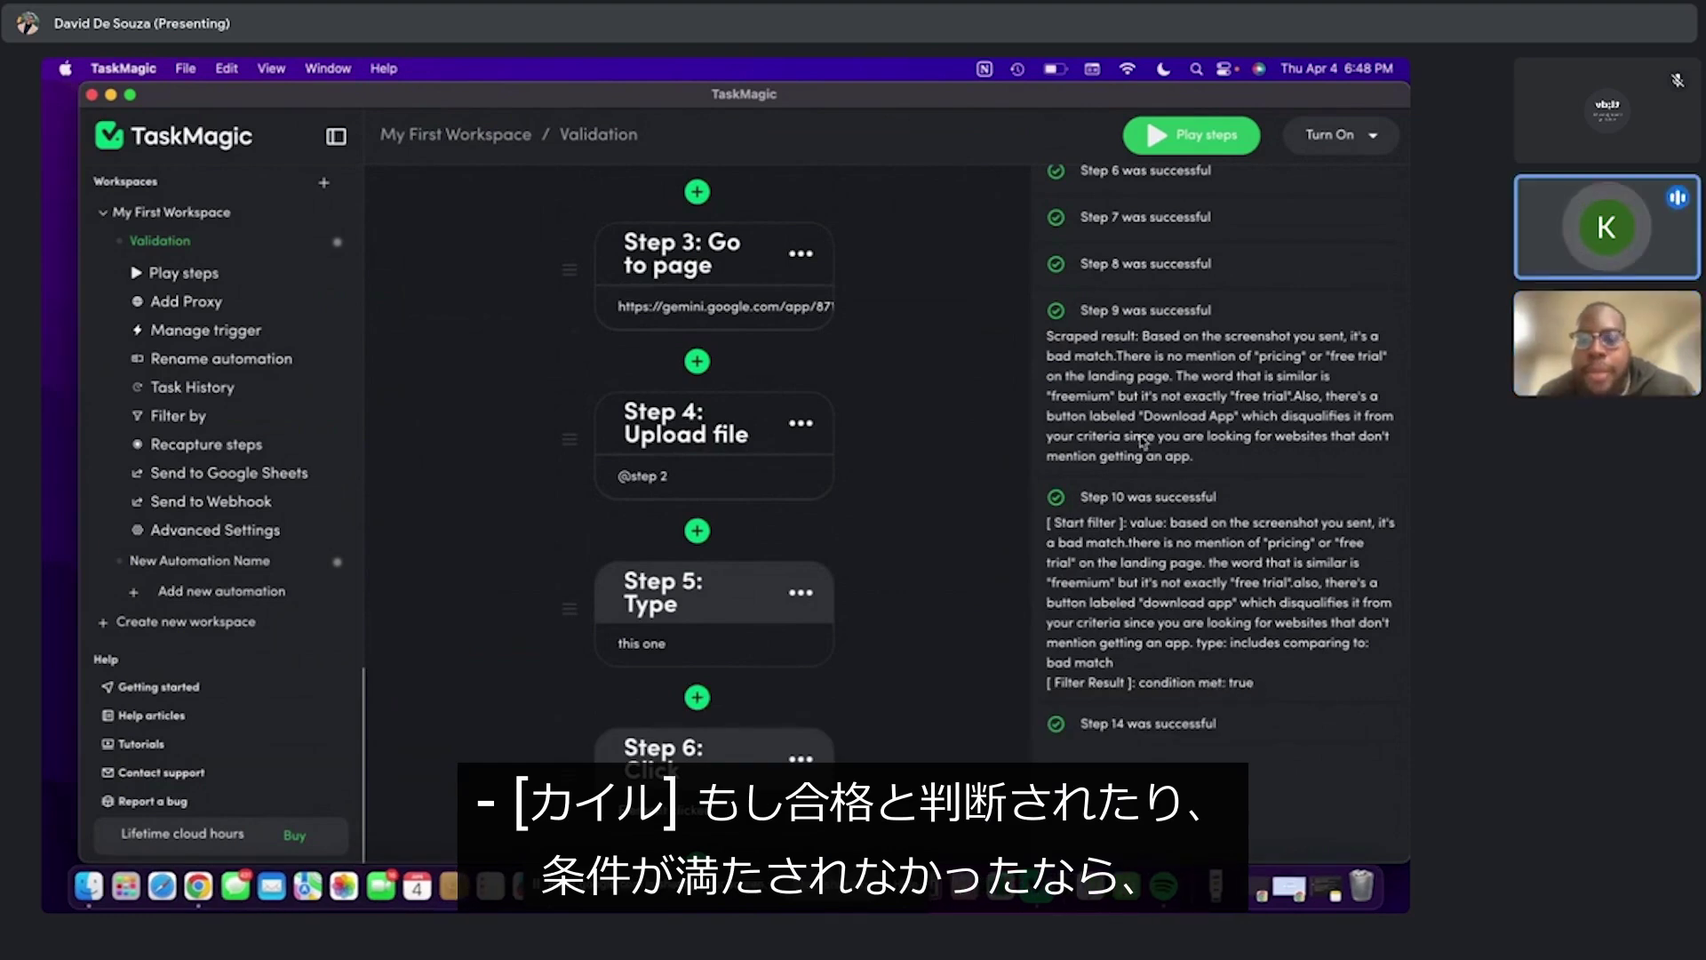
{"action": "scroll", "coordinate": [1148, 555], "scroll_direction": "down", "scroll_amount": 2}
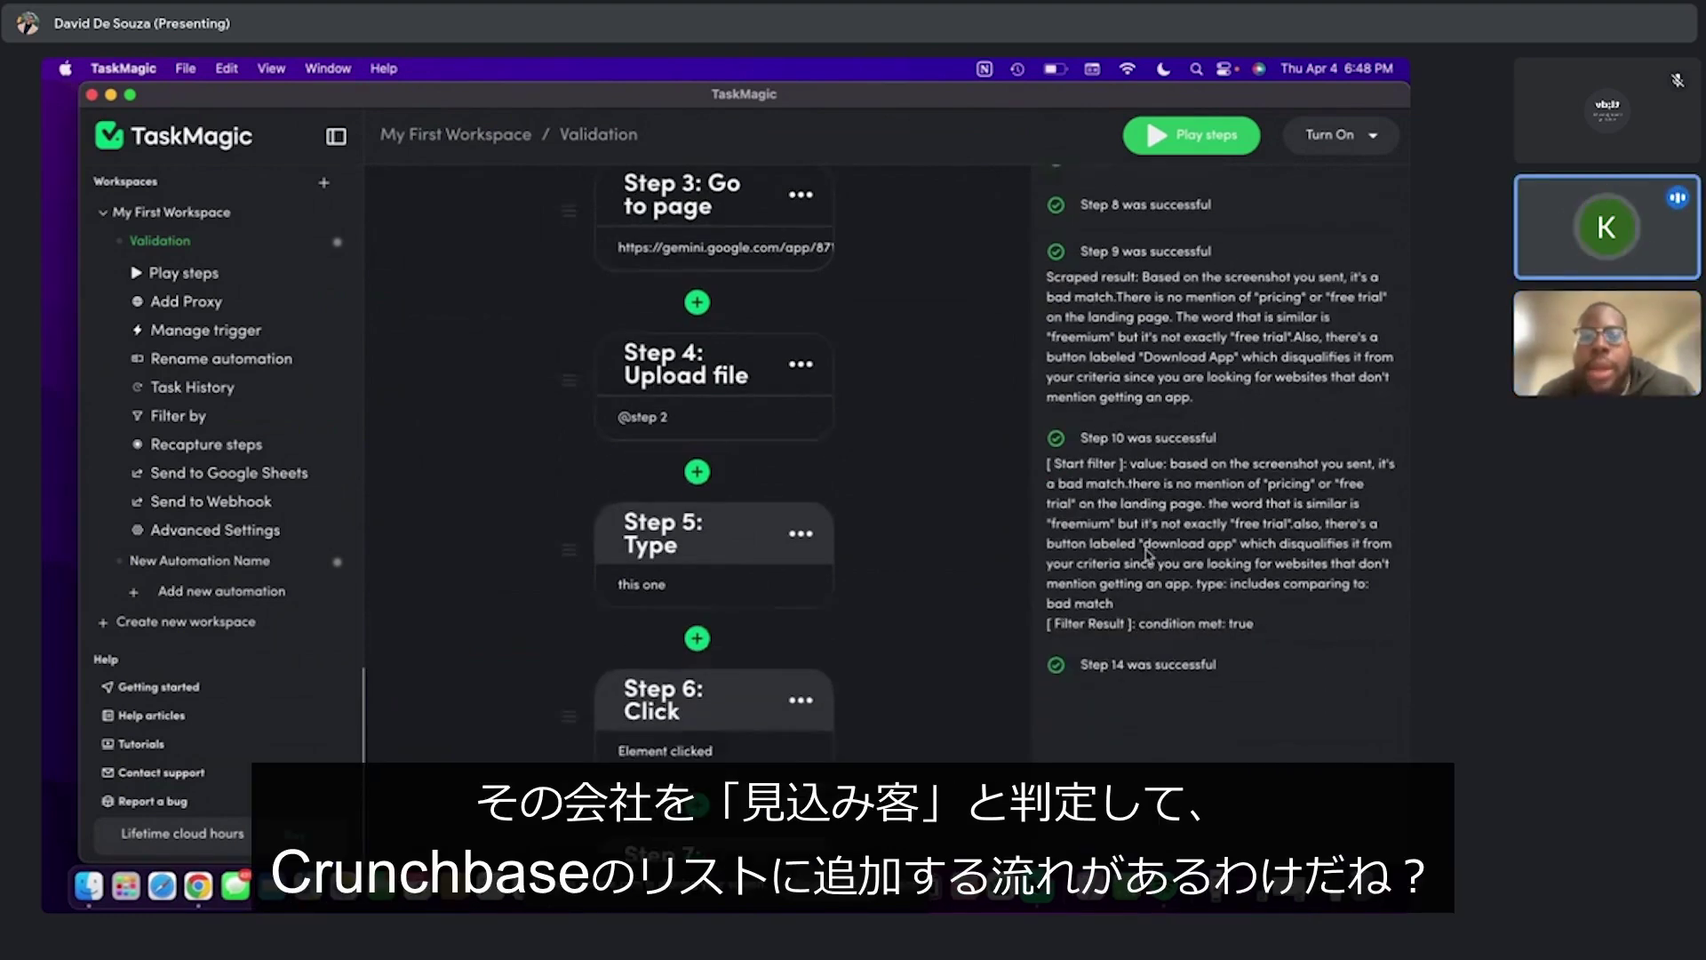
{"action": "scroll", "coordinate": [834, 655], "scroll_direction": "down", "scroll_amount": 5}
{"action": "scroll", "coordinate": [834, 654], "scroll_direction": "down", "scroll_amount": 2}
{"action": "scroll", "coordinate": [835, 655], "scroll_direction": "down", "scroll_amount": 2}
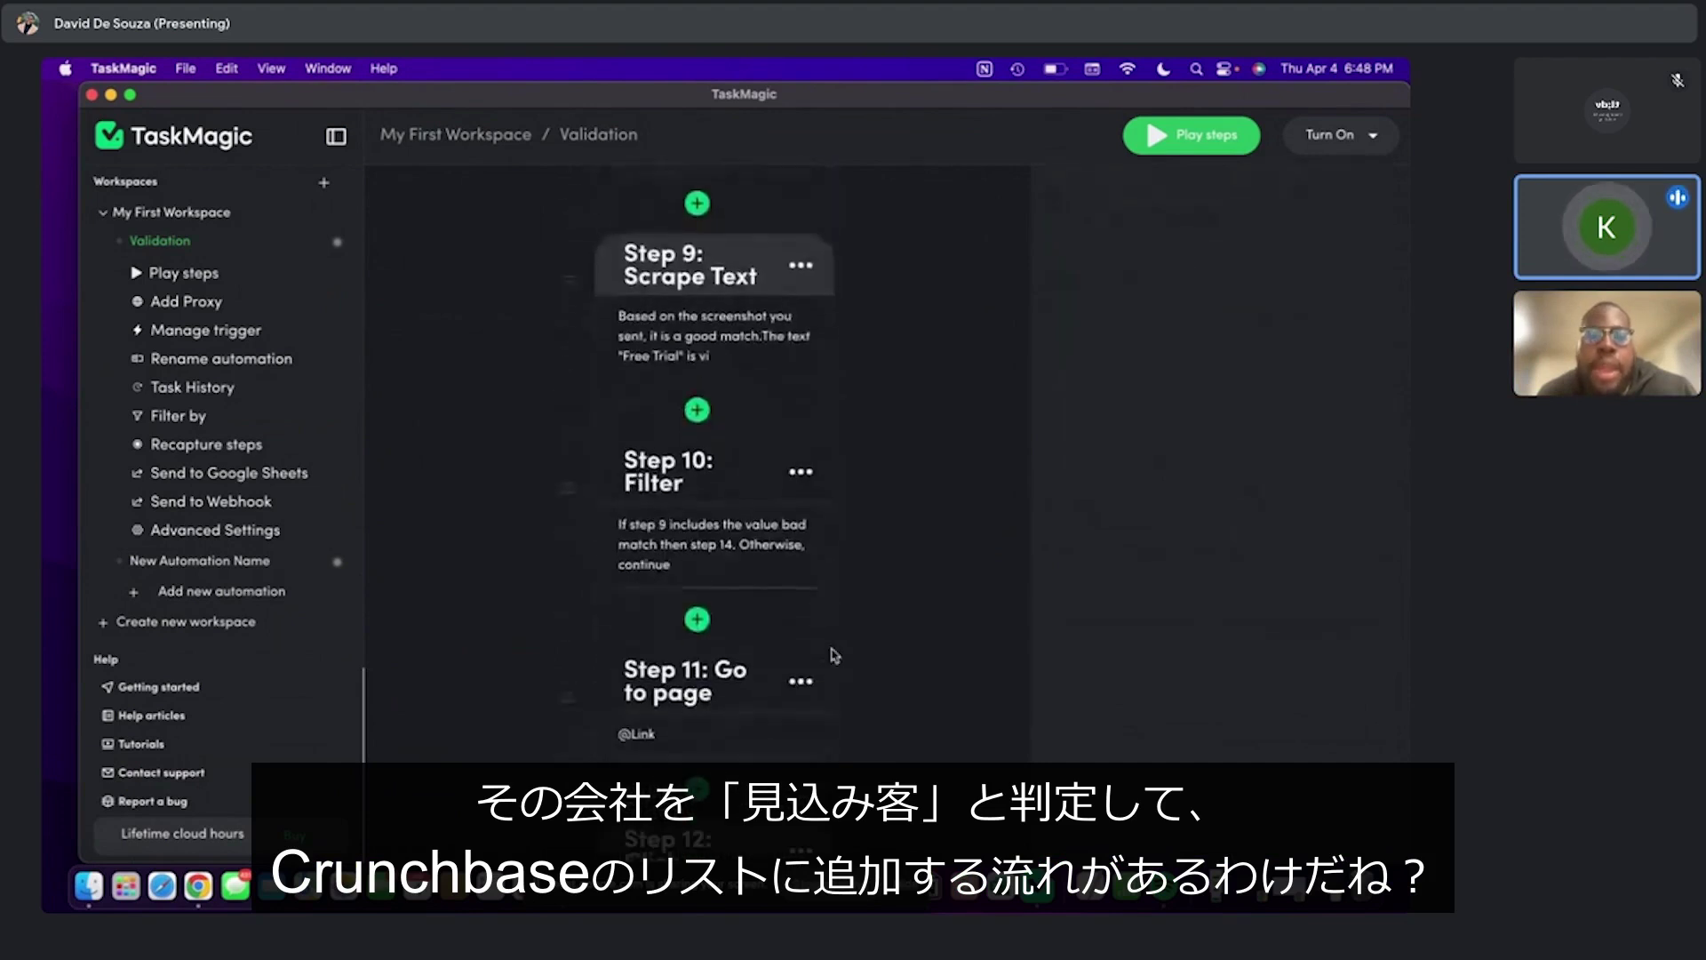
{"action": "scroll", "coordinate": [835, 654], "scroll_direction": "down", "scroll_amount": 2}
{"action": "scroll", "coordinate": [832, 655], "scroll_direction": "down", "scroll_amount": 3}
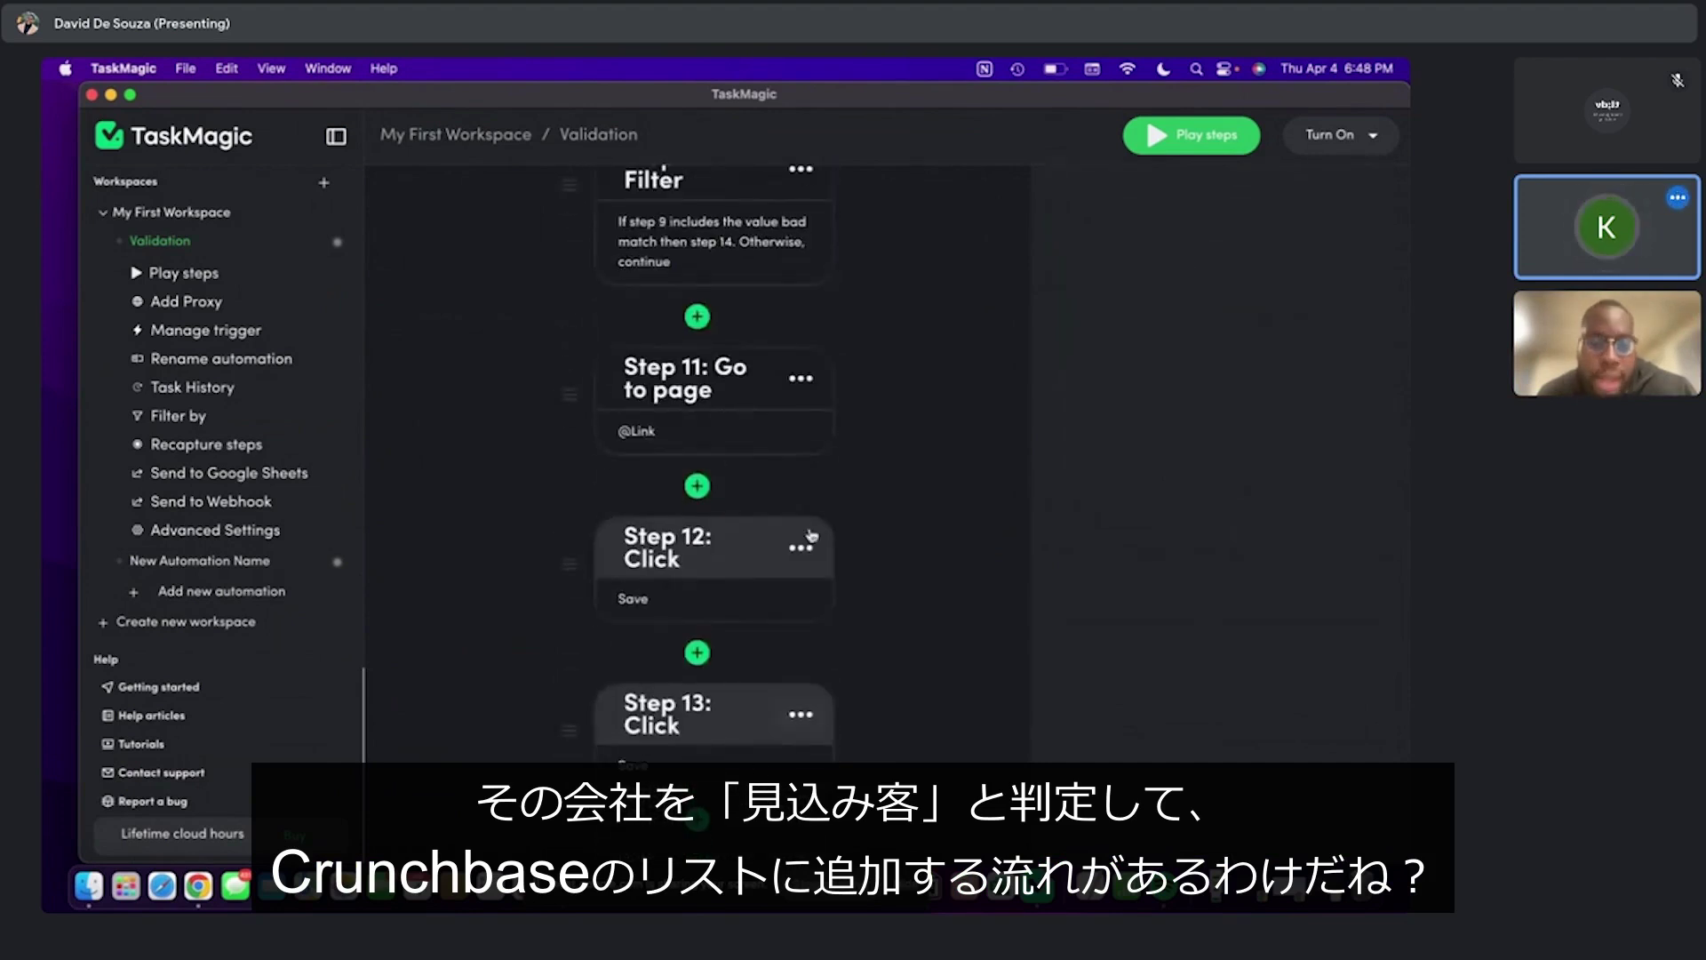
{"action": "scroll", "coordinate": [824, 561], "scroll_direction": "down", "scroll_amount": 1}
{"action": "scroll", "coordinate": [822, 545], "scroll_direction": "down", "scroll_amount": 1}
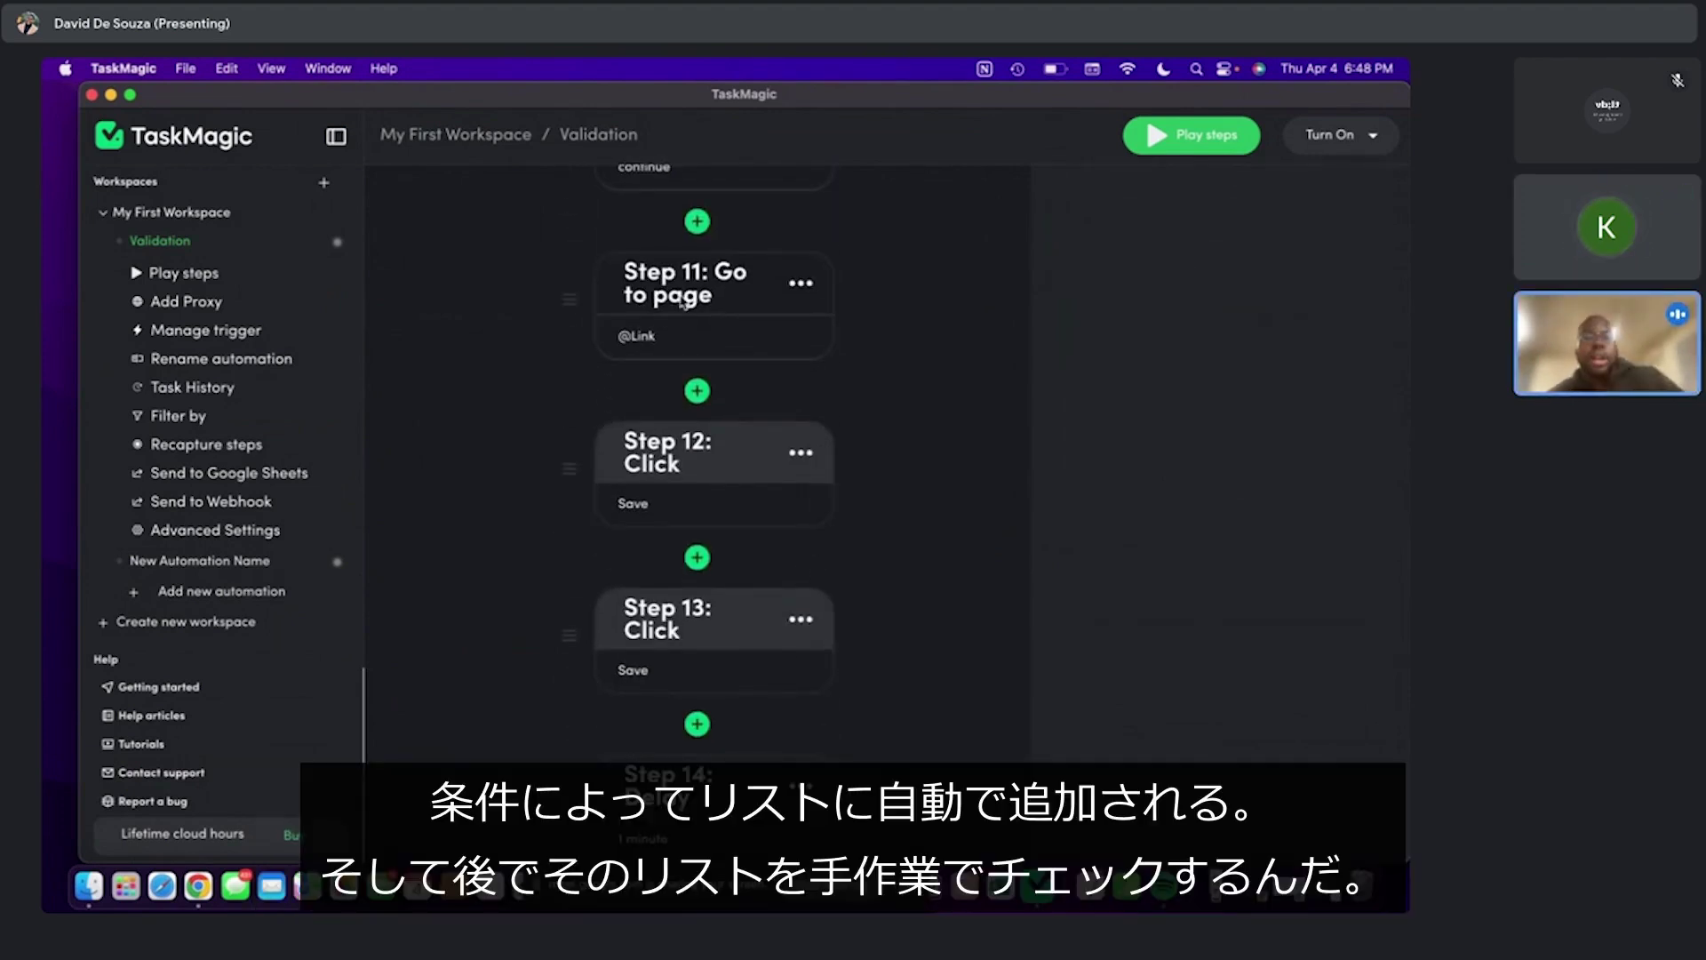
{"action": "scroll", "coordinate": [664, 606], "scroll_direction": "down", "scroll_amount": 3}
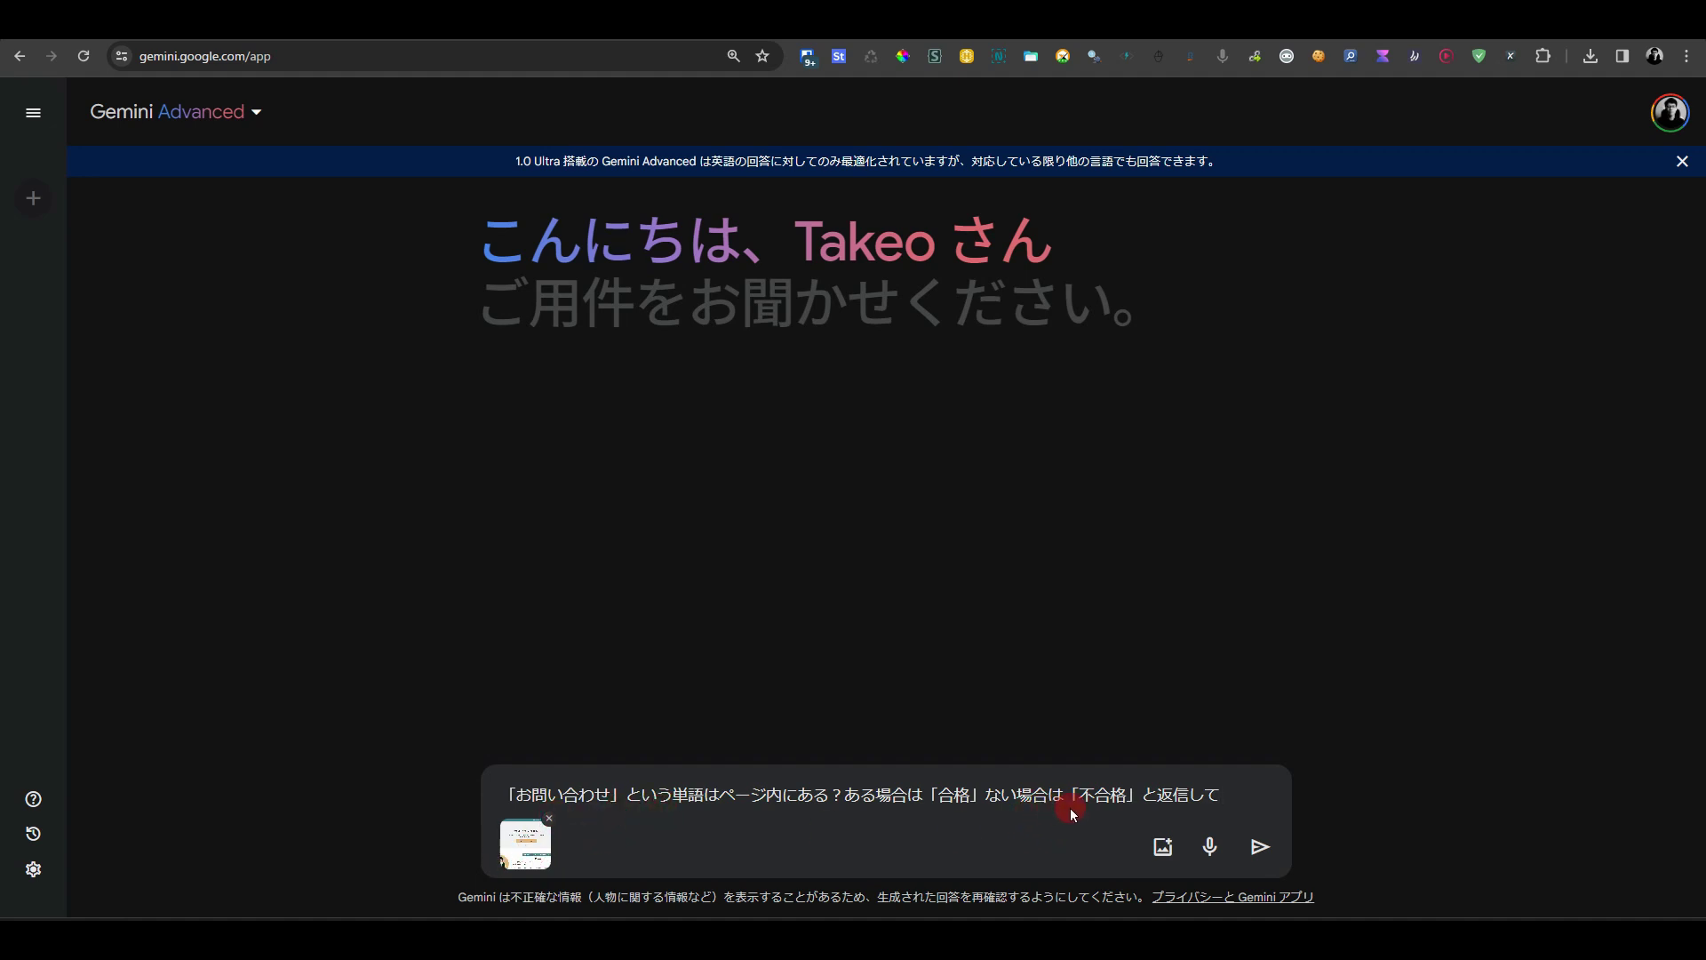
- Send the お問い合わせ pass/fail prompt with the screenshot, then enlarge the attached image
{"action": "left_click", "coordinate": [1260, 846]}
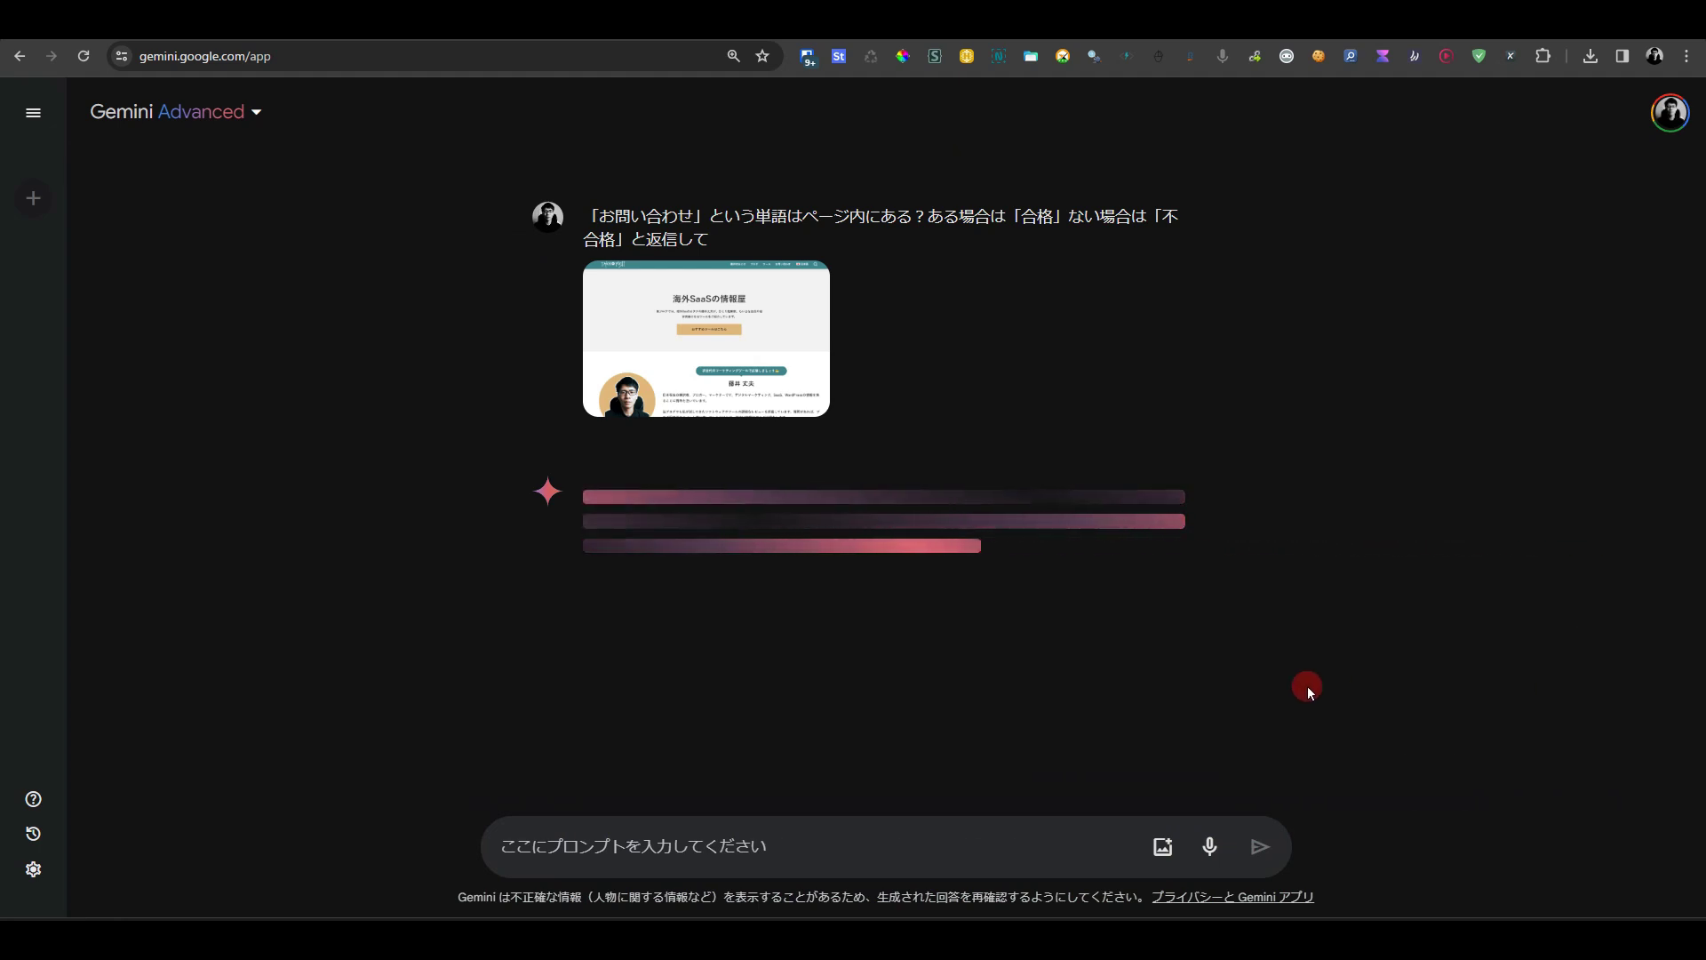
{"action": "left_click", "coordinate": [799, 328]}
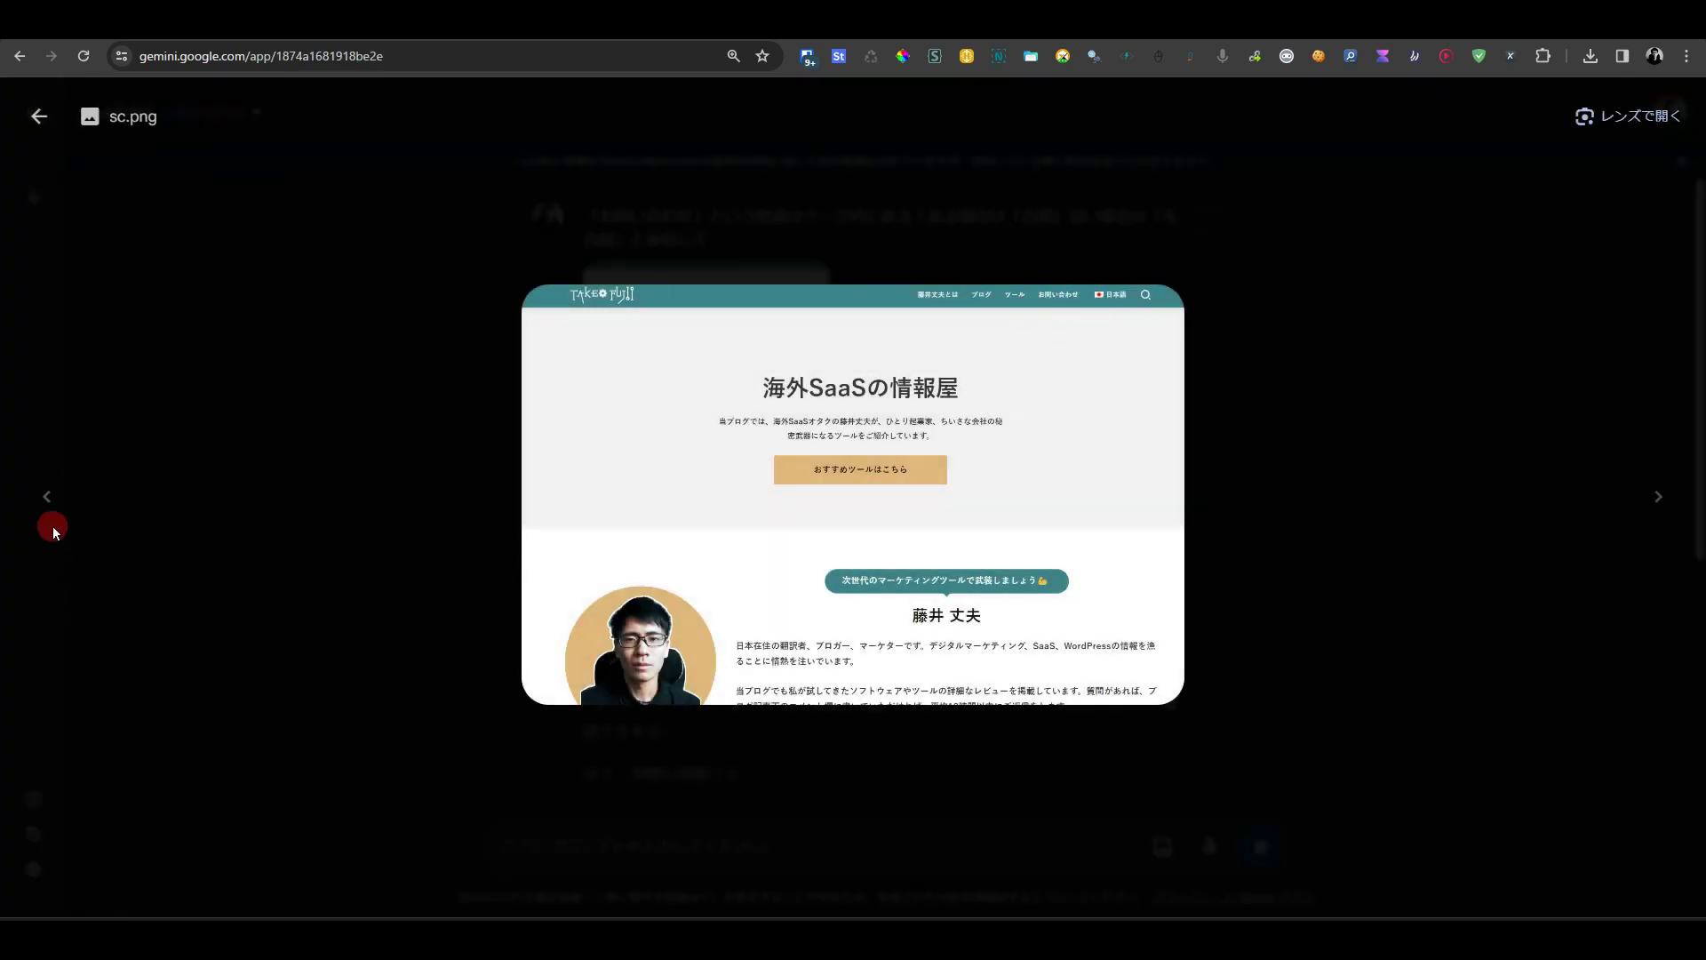
- Close the screenshot preview and highlight the 「合格」となります。 verdict in Gemini's reply
{"action": "left_click", "coordinate": [50, 500]}
{"action": "mouse_move", "coordinate": [663, 492]}
{"action": "left_mouse_down"}
{"action": "mouse_move", "coordinate": [720, 518]}
{"action": "mouse_move", "coordinate": [851, 514]}
{"action": "left_mouse_up"}
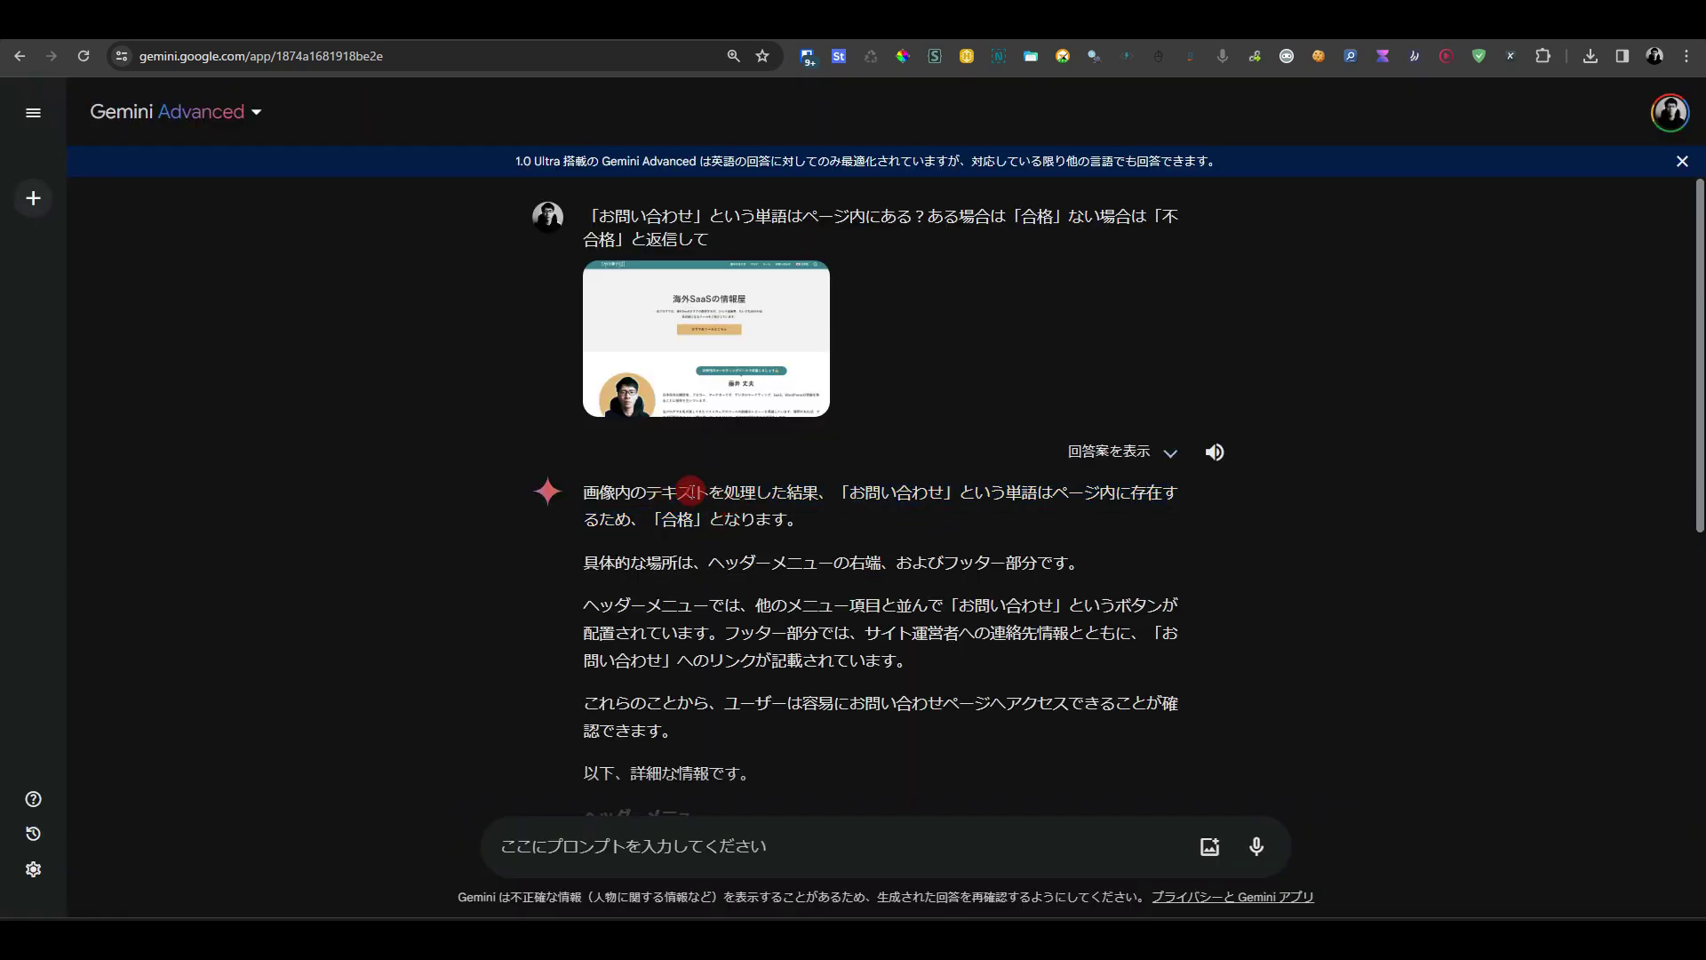
{"action": "left_click", "coordinate": [851, 513]}
{"action": "double_click", "coordinate": [1083, 494]}
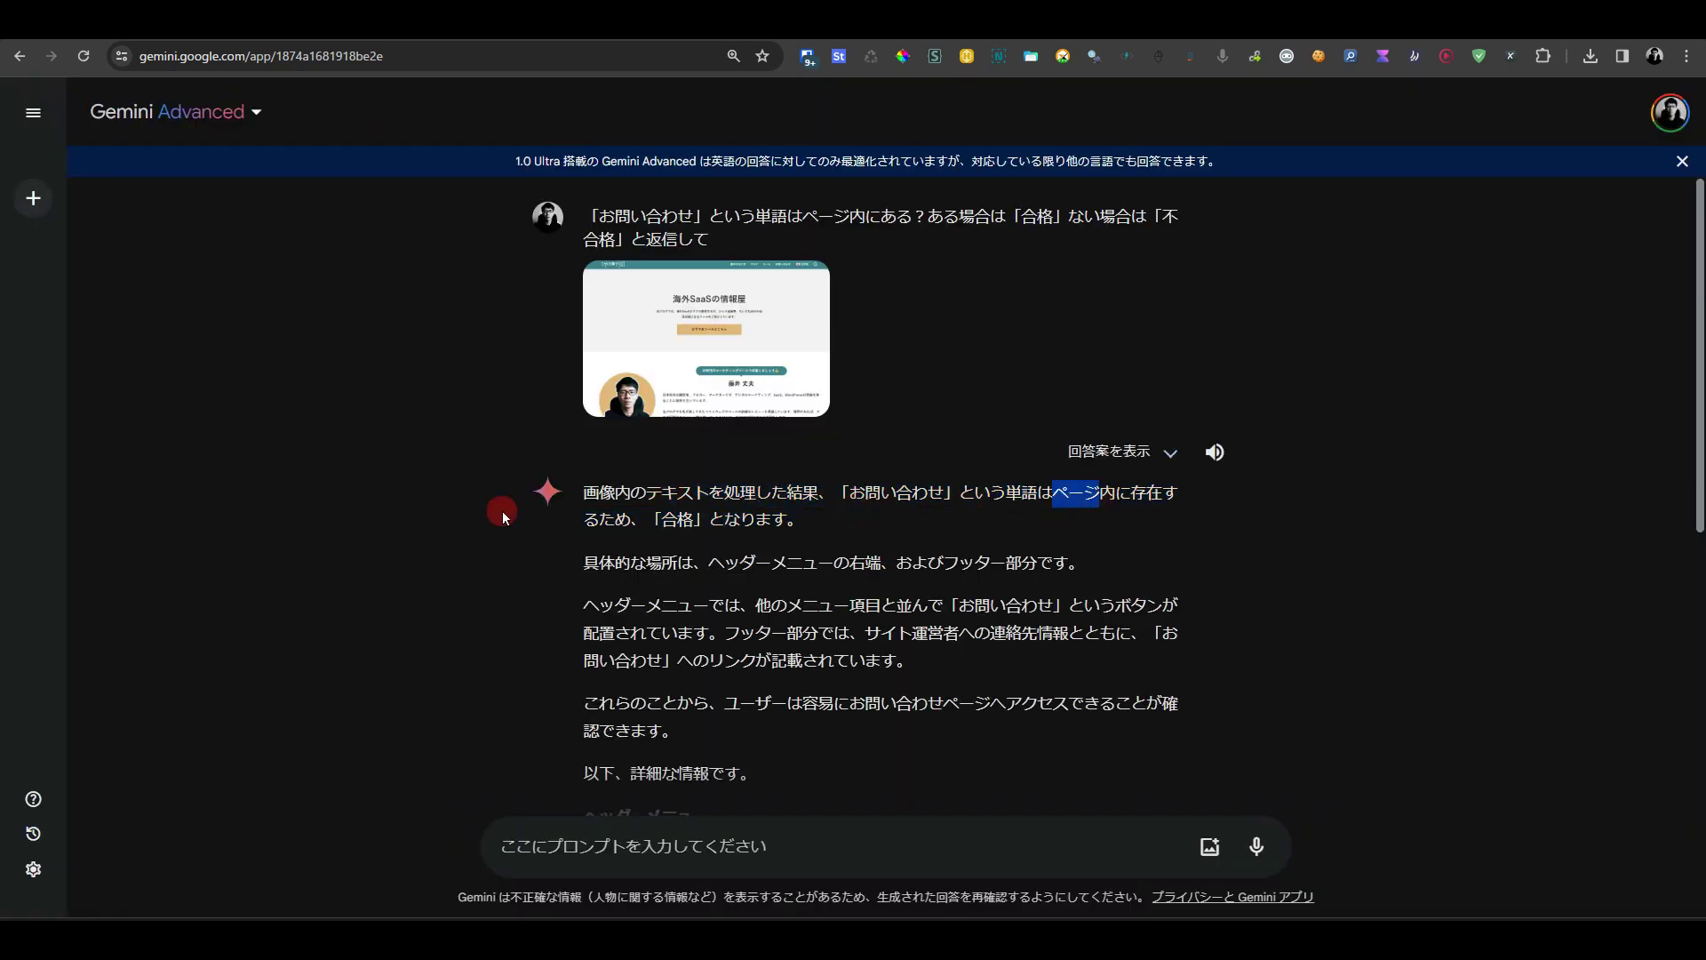
{"action": "left_click_drag", "start_coordinate": [648, 519], "coordinate": [822, 521]}
{"action": "left_click", "coordinate": [823, 520]}
{"action": "mouse_move", "coordinate": [880, 228]}
{"action": "key", "text": "ctrl+Tab"}
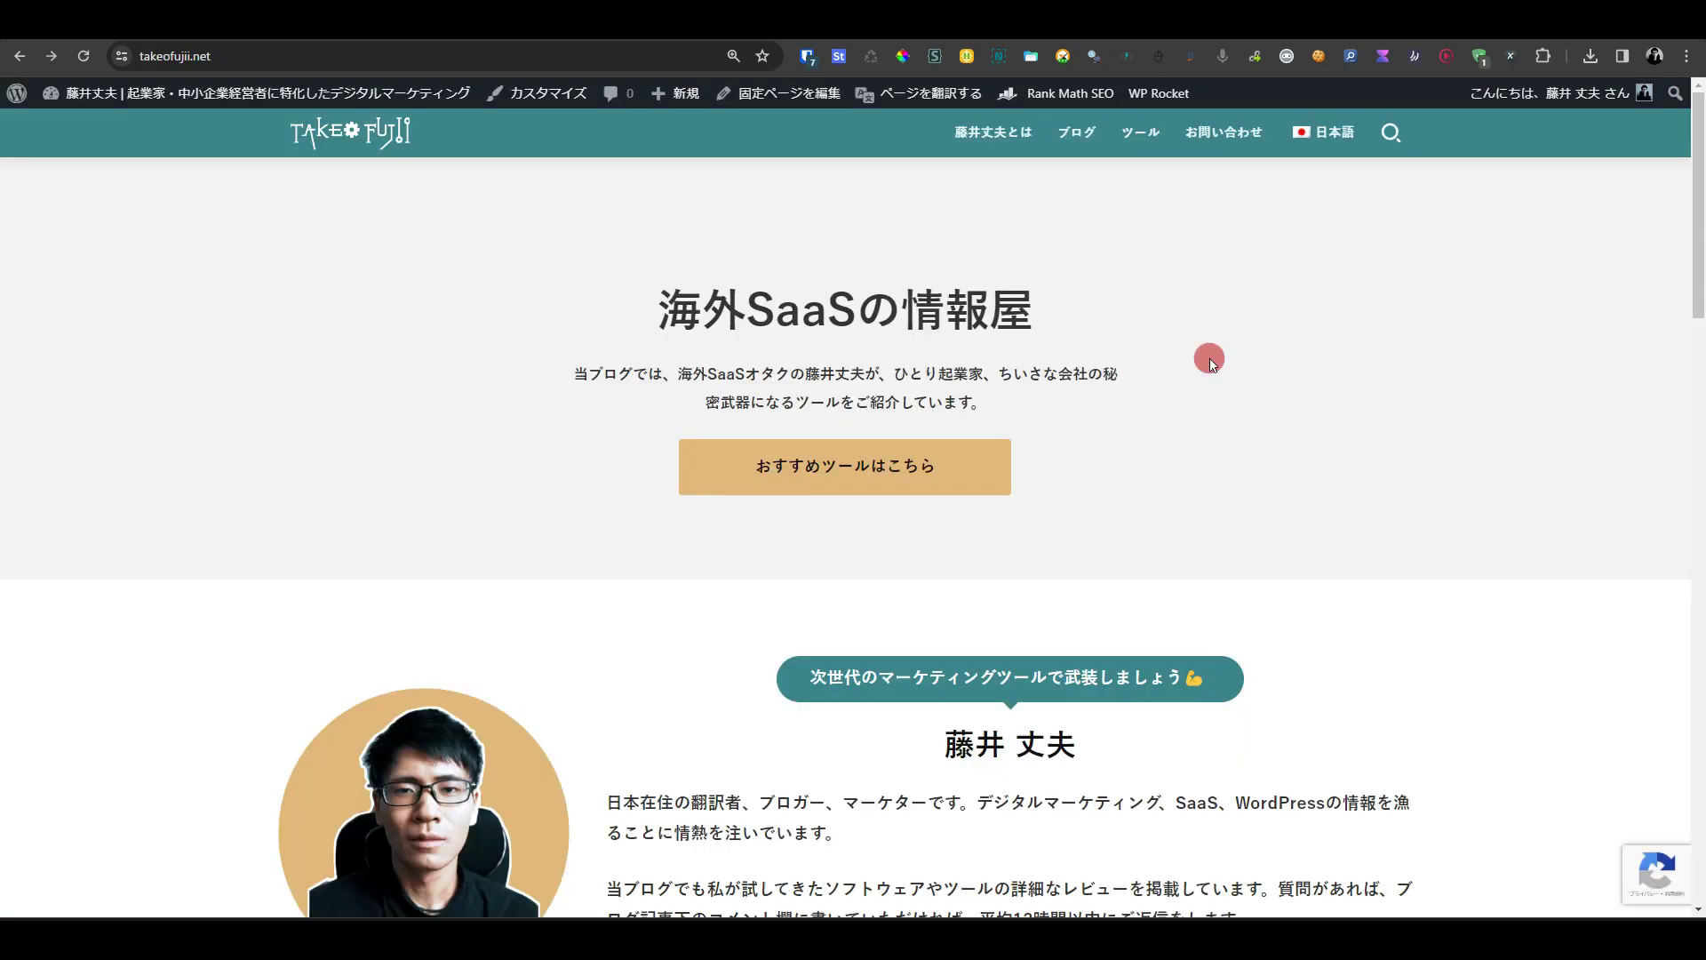
{"action": "key", "text": "ctrl+shift+Tab"}
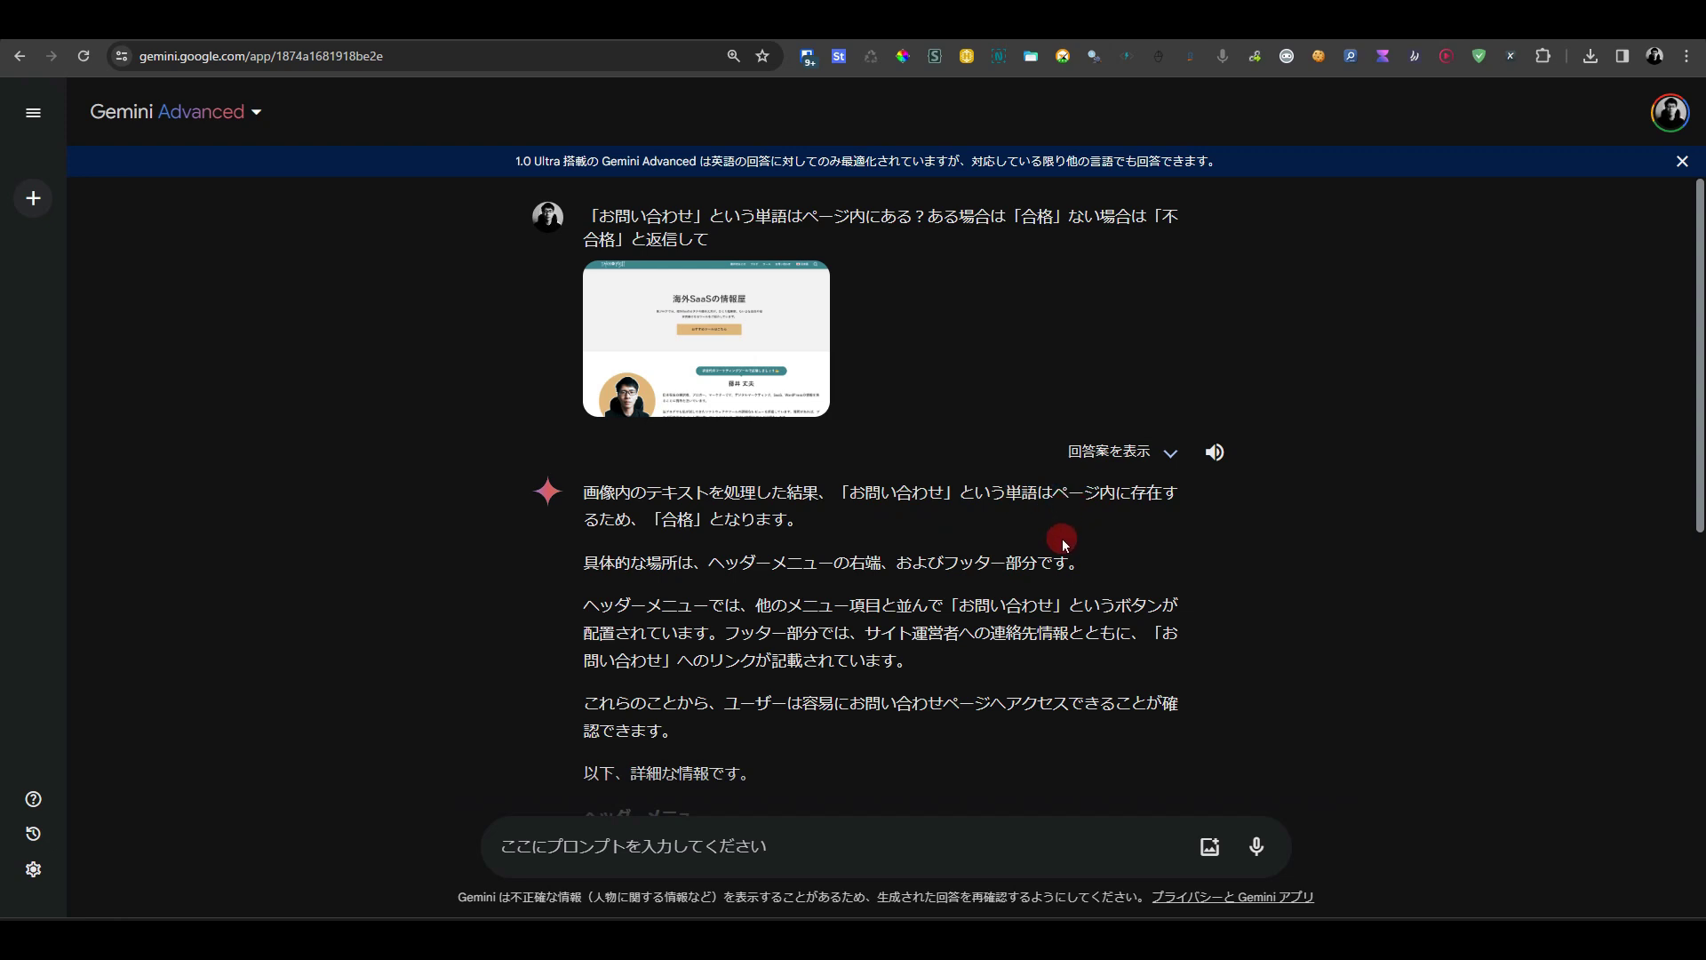
{"action": "left_click", "coordinate": [1093, 57]}
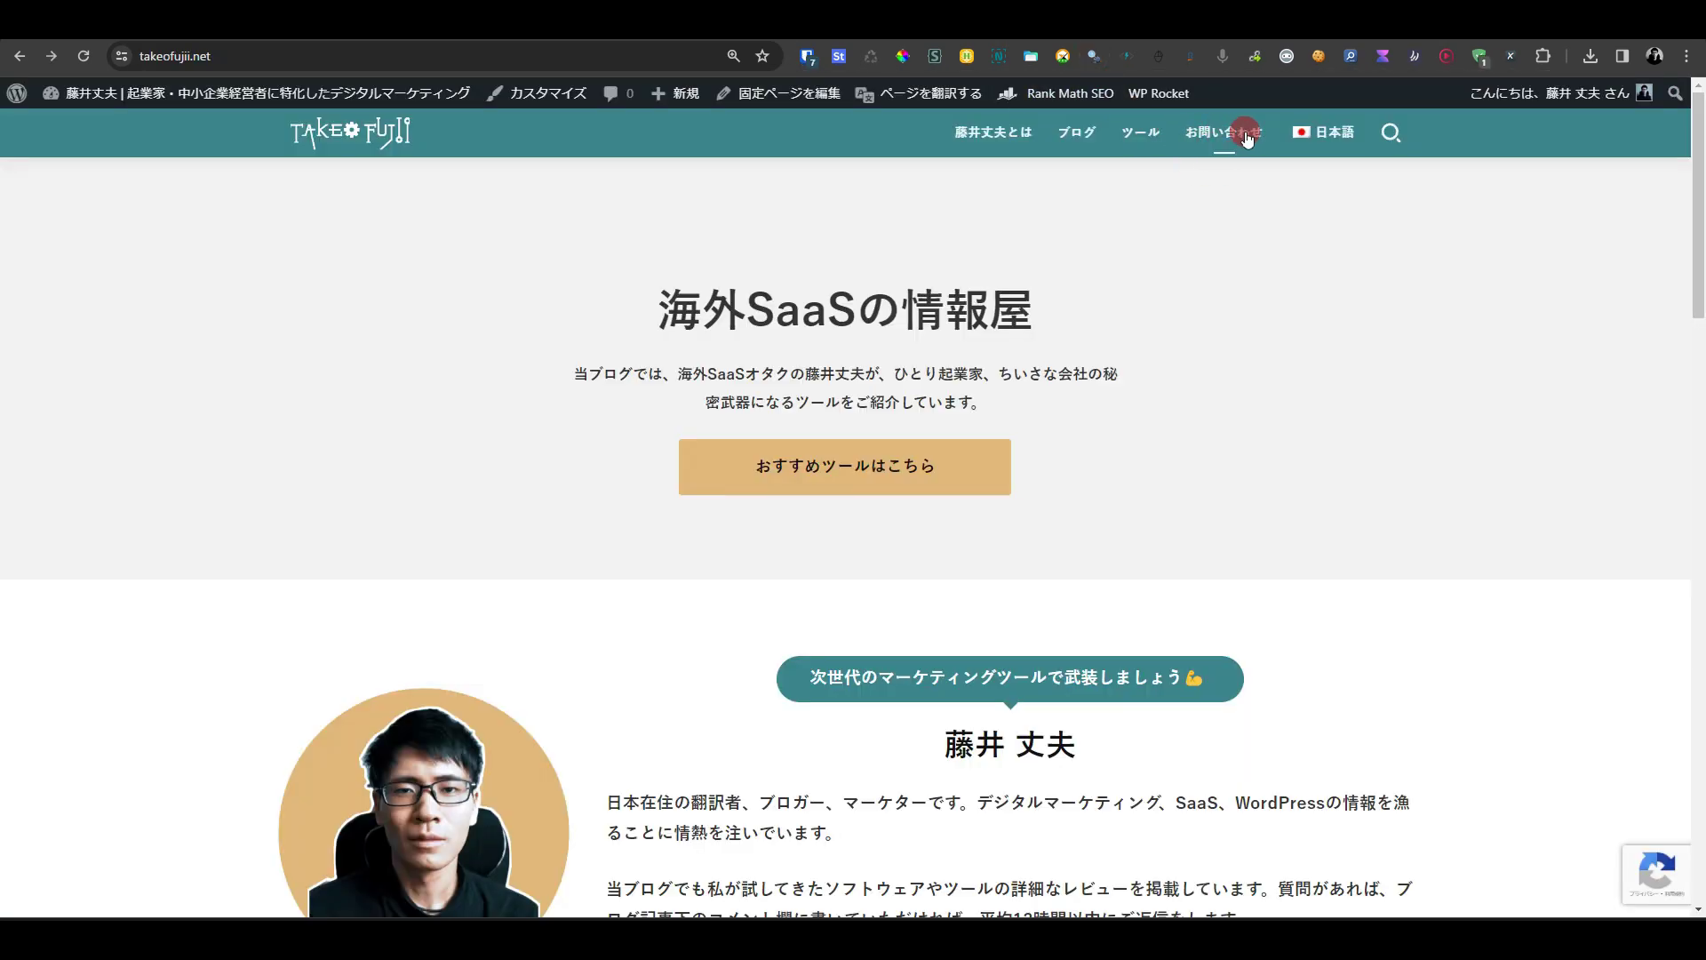